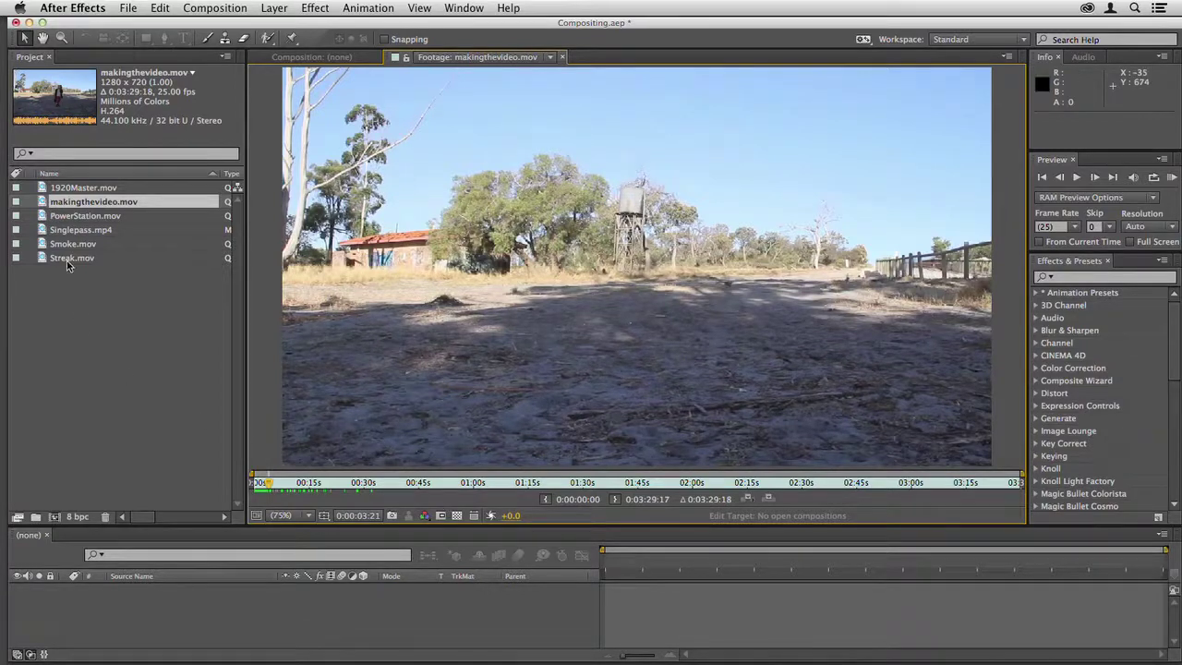
Open the Singlepass.mp4 footage in an enlarged viewer and preview the shots around 1:30 and 2:00.
{"action": "double_click", "coordinate": [82, 229]}
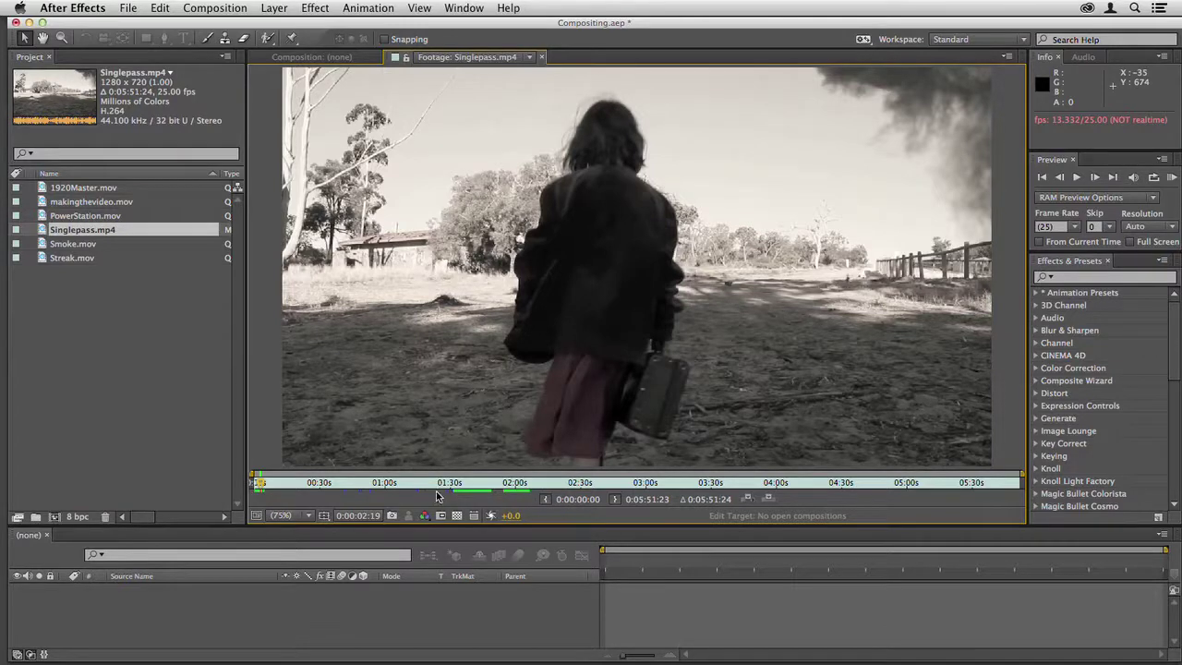
{"action": "key", "text": "grave"}
{"action": "left_click", "coordinate": [318, 624]}
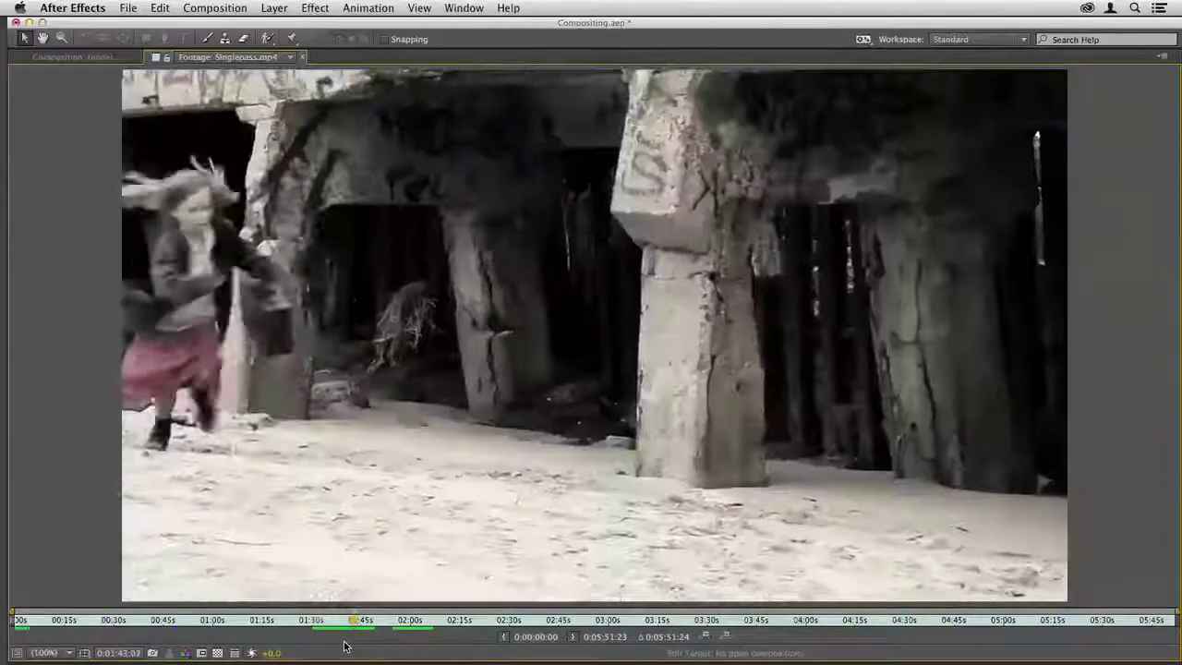
{"action": "left_click", "coordinate": [399, 622]}
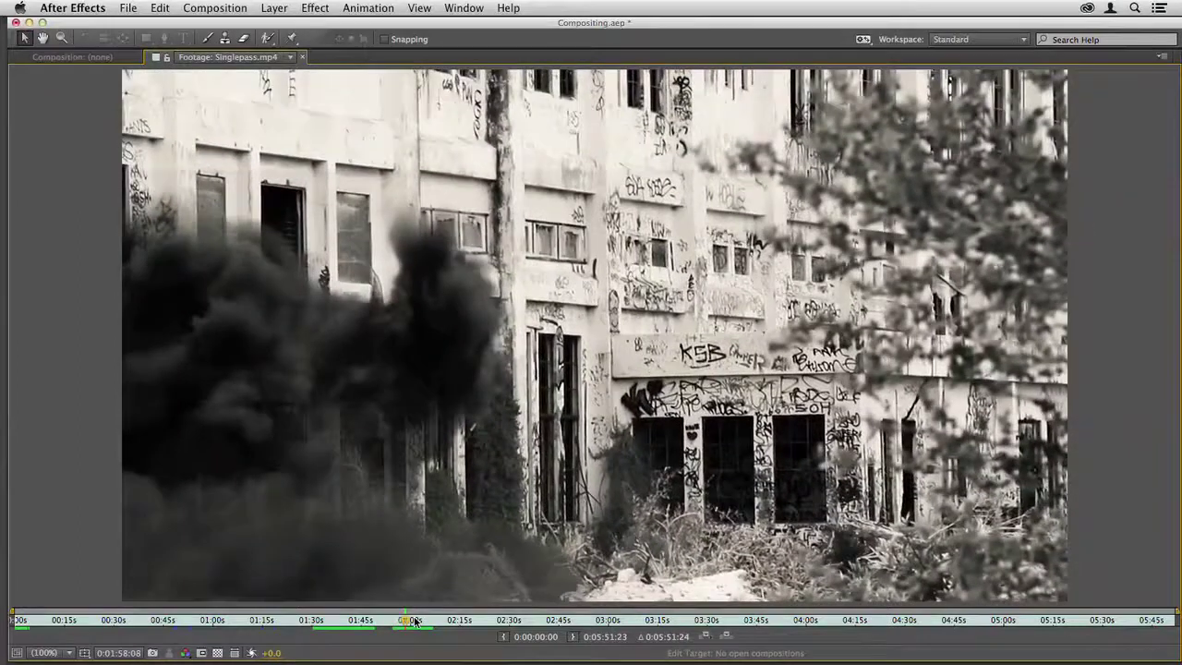
{"action": "left_click", "coordinate": [421, 621]}
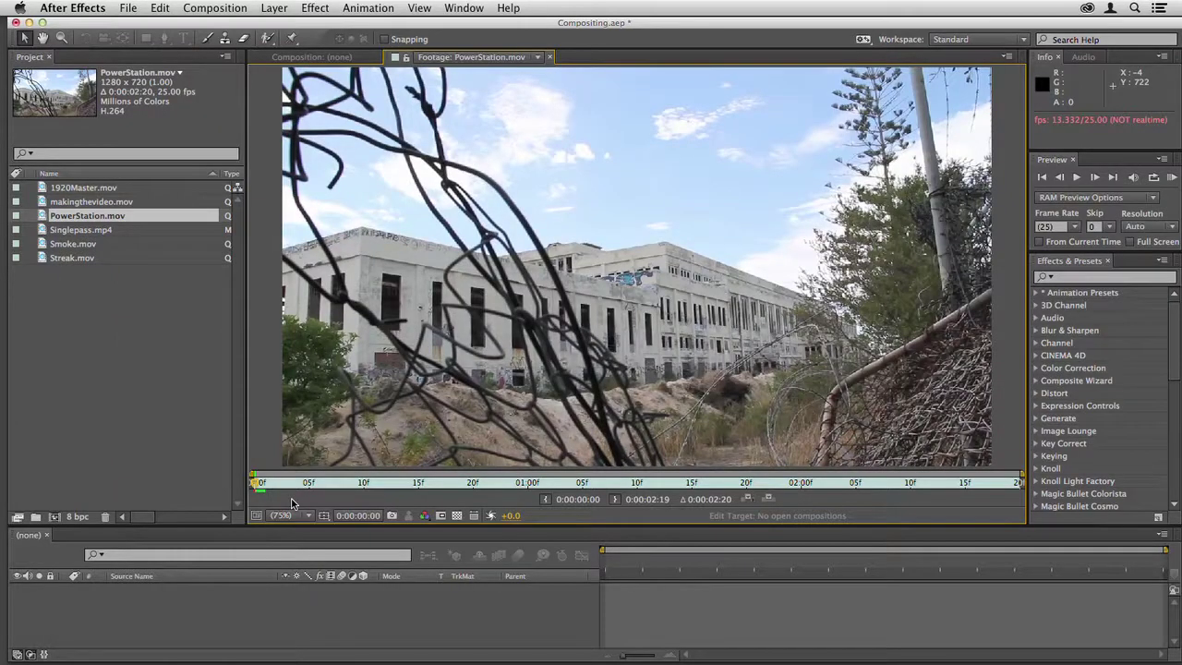
Play through the PowerStation.mov footage and return to its first frame.
{"action": "key", "text": "space"}
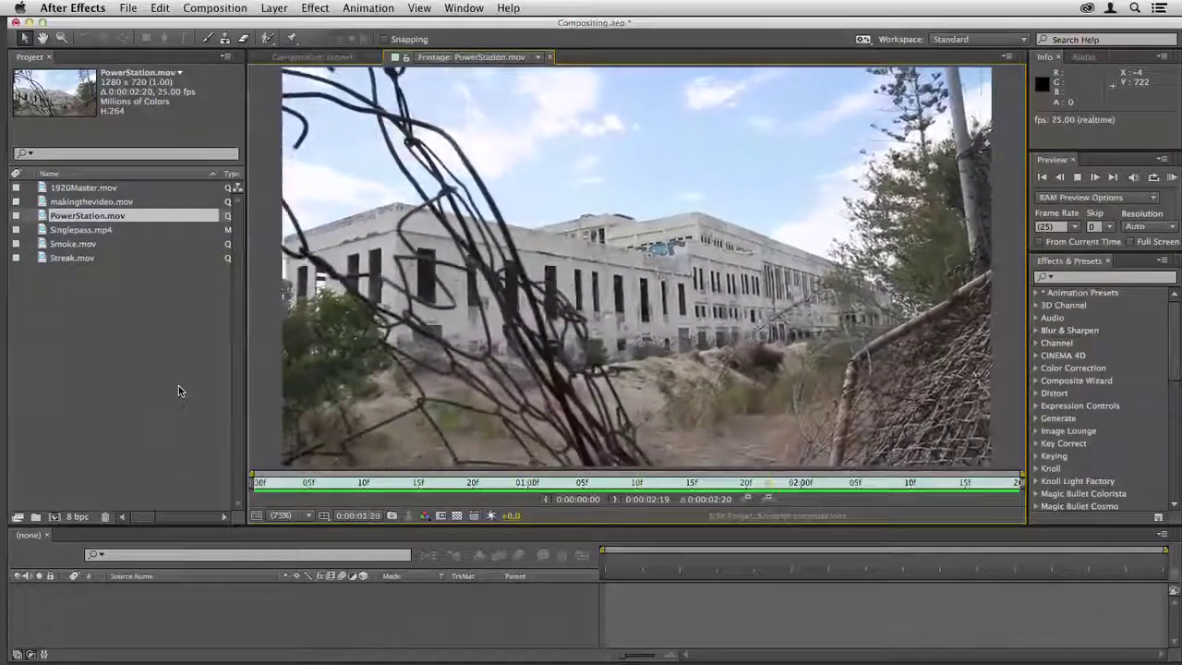
{"action": "left_click", "coordinate": [247, 489]}
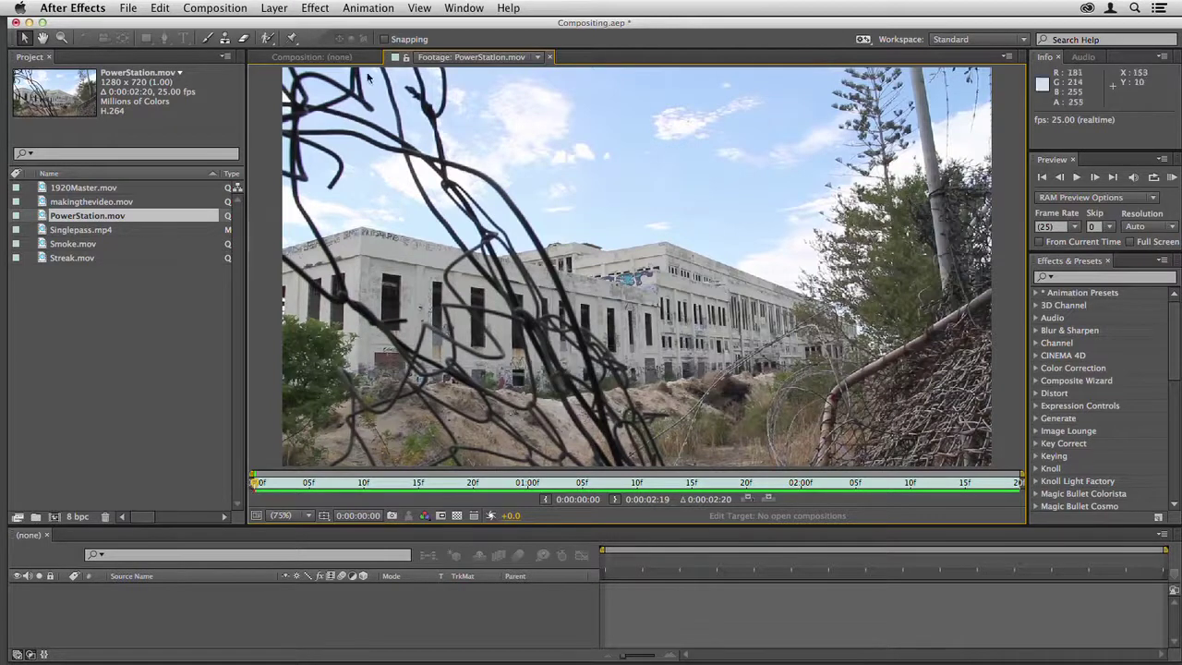
Show the full set of Tracker controls and create a composition from PowerStation.mov.
{"action": "left_click", "coordinate": [463, 8]}
{"action": "left_click", "coordinate": [475, 259]}
{"action": "left_click_drag", "start_coordinate": [1089, 527], "coordinate": [1090, 445]}
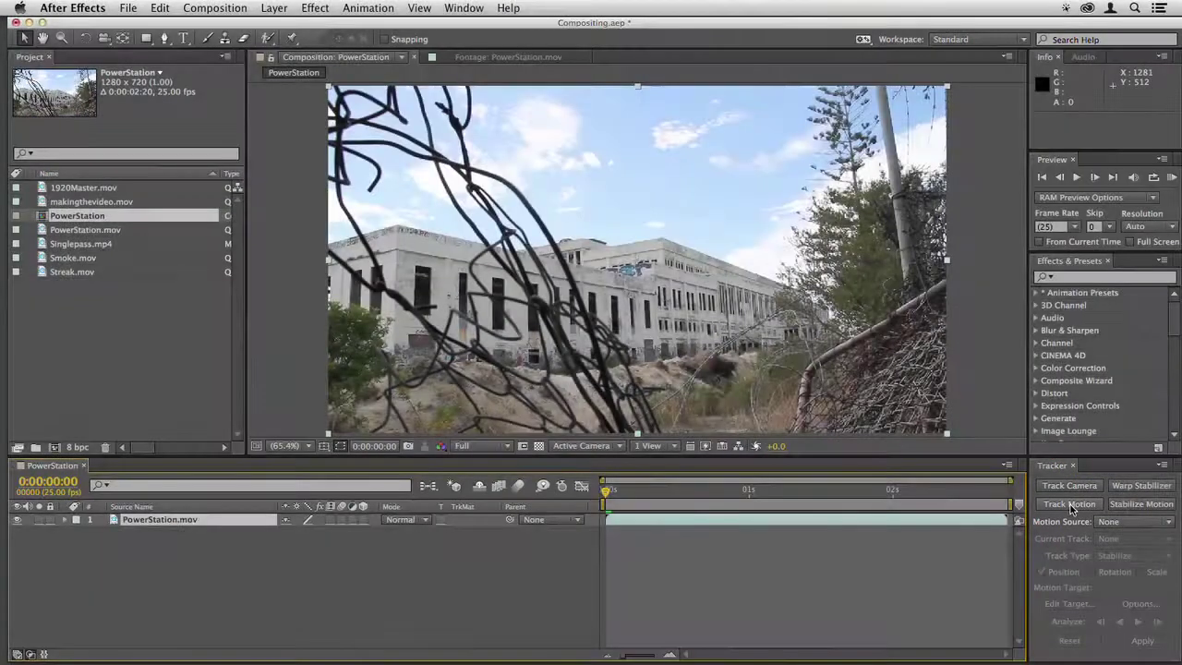
Start Track Motion on the PowerStation.mov layer from the first frame and enable Rotation in addition to Position.
{"action": "left_click", "coordinate": [1070, 504]}
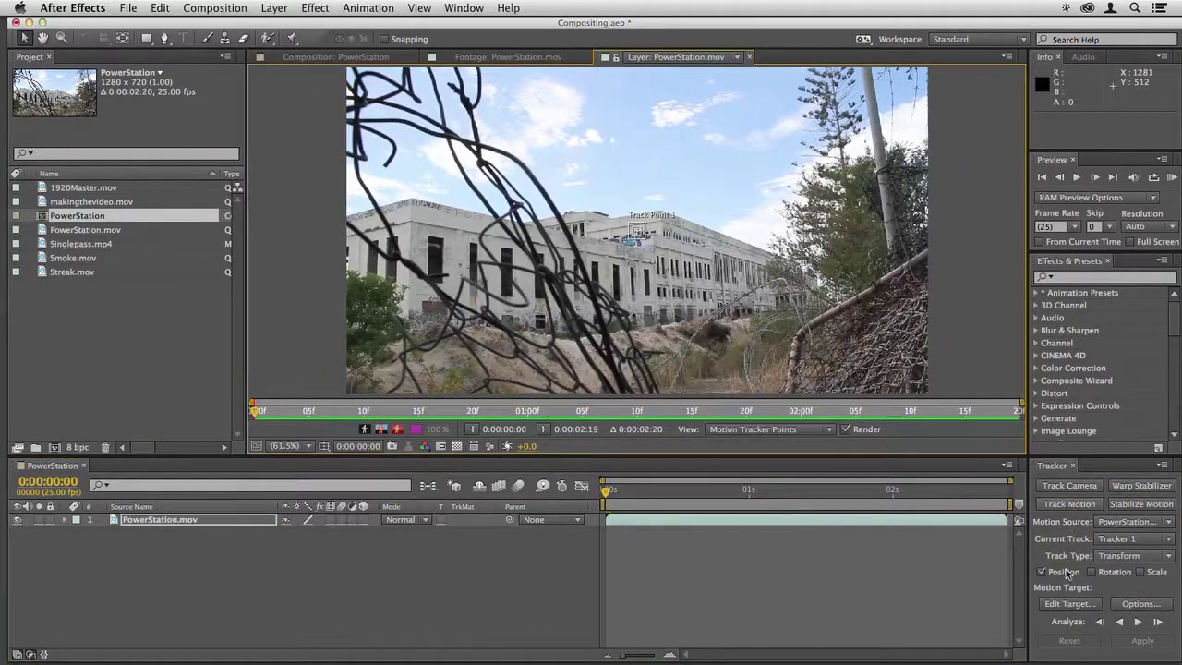
{"action": "key", "text": "space"}
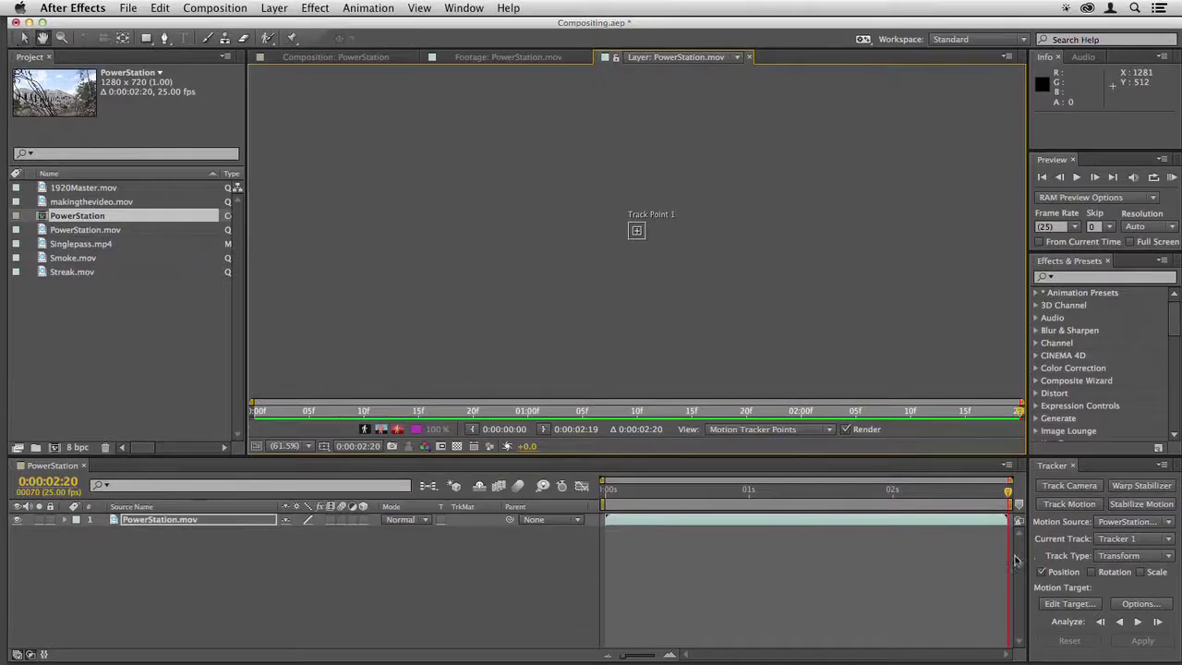
{"action": "left_click", "coordinate": [602, 491]}
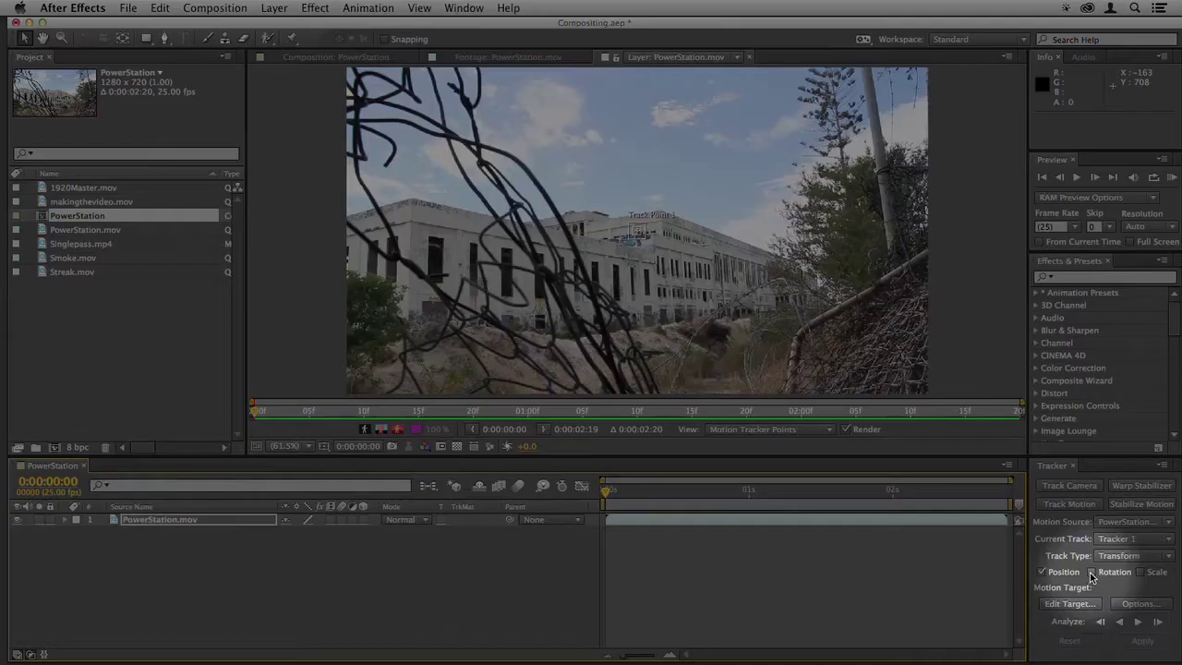
{"action": "left_click", "coordinate": [1092, 572]}
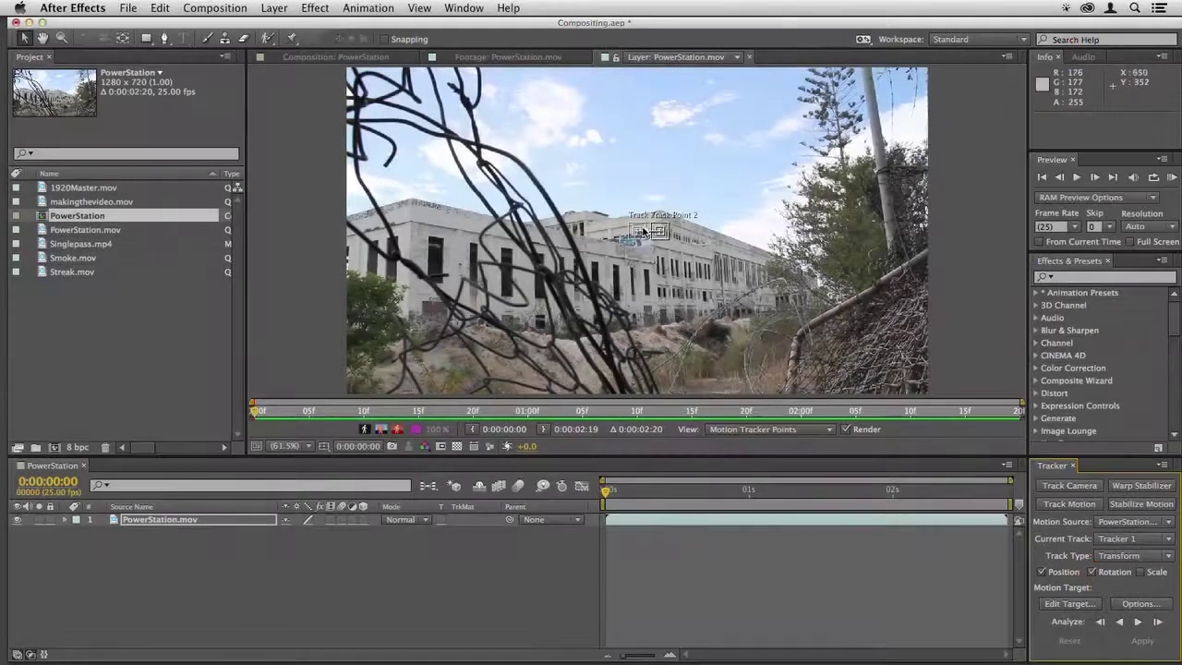
Place Track Point 1 on the small dark detail of the rooftop structure at the back of the building.
{"action": "scroll", "coordinate": [641, 237], "scroll_direction": "up", "scroll_amount": 4}
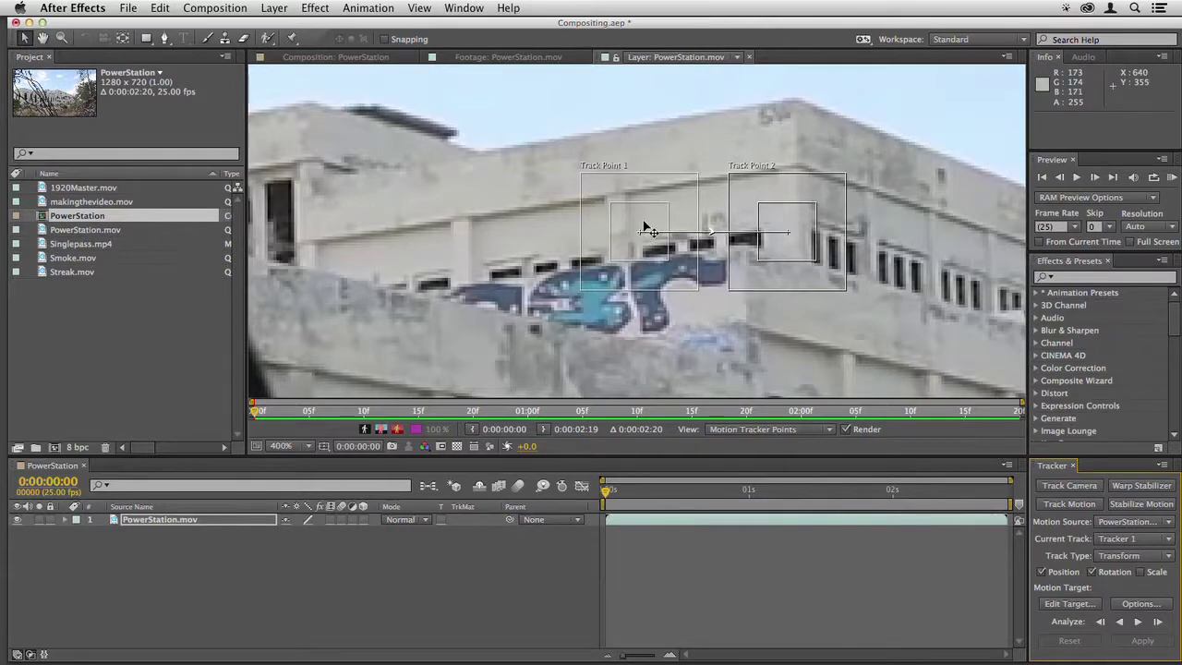
{"action": "left_click", "coordinate": [645, 240]}
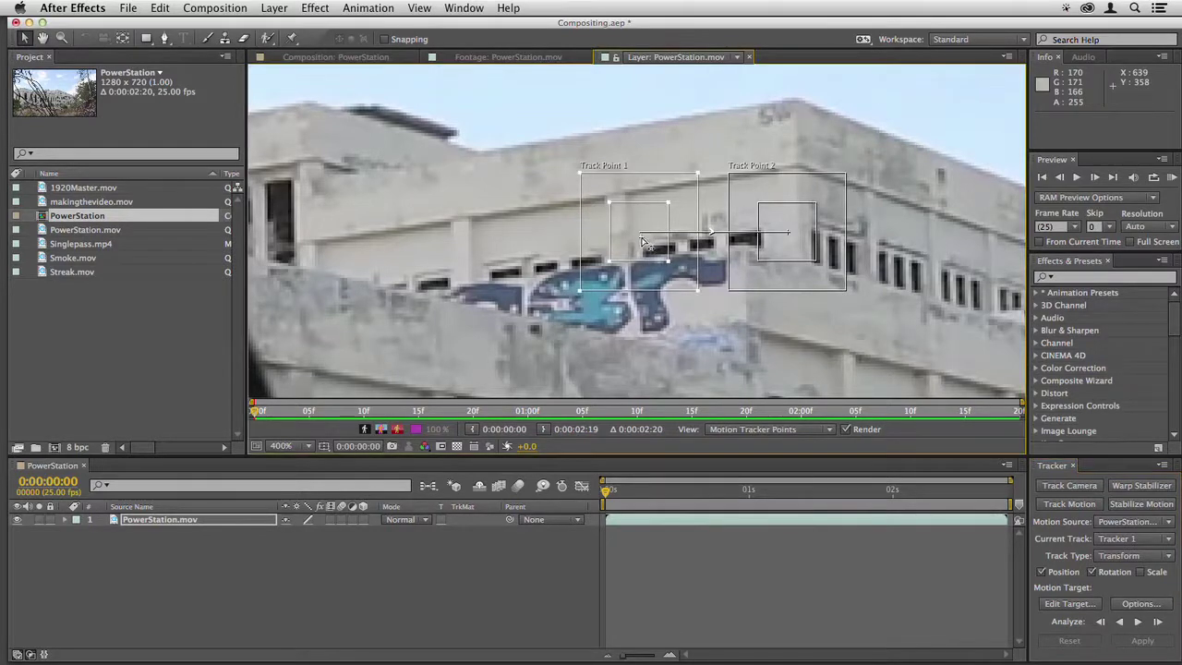
{"action": "left_click_drag", "start_coordinate": [645, 226], "coordinate": [646, 228]}
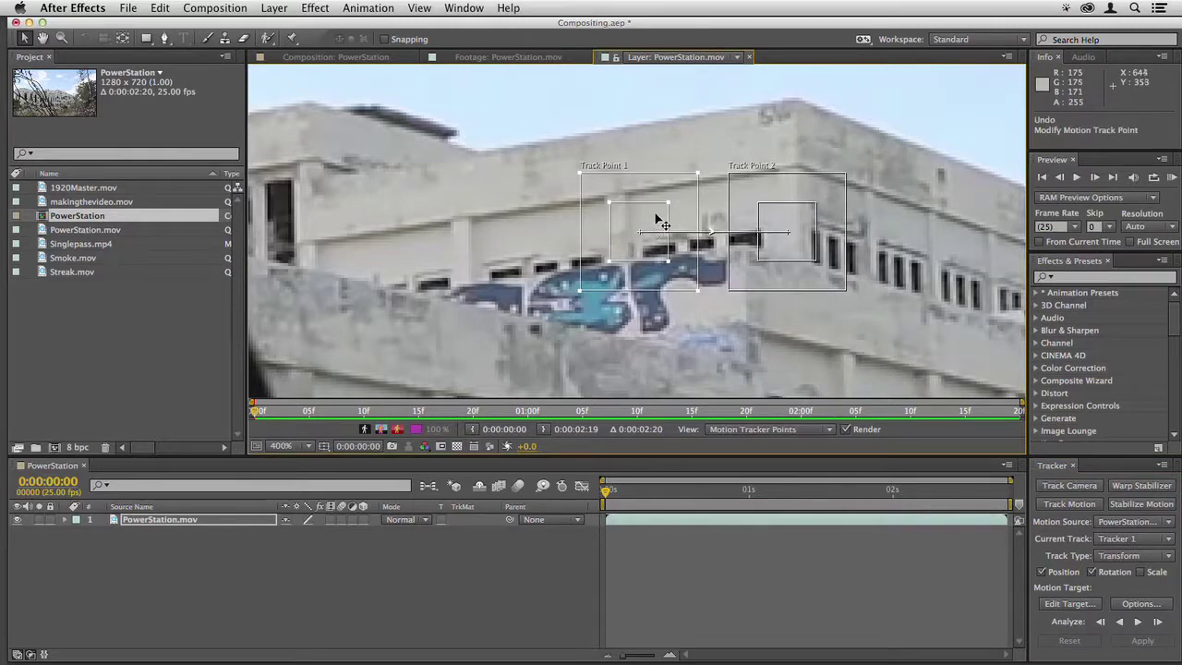
{"action": "left_click_drag", "start_coordinate": [651, 225], "coordinate": [474, 111]}
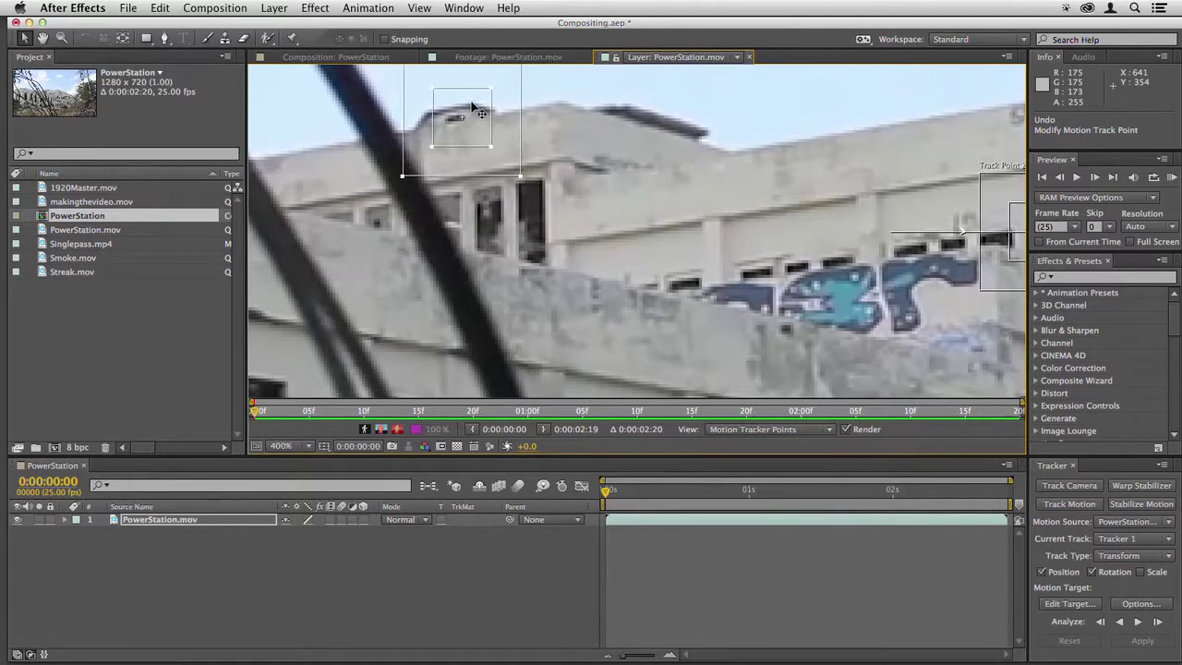
Place Track Point 2 on the small dark window just above the end of the blue graffiti.
{"action": "scroll", "coordinate": [645, 220], "scroll_direction": "down", "scroll_amount": 1}
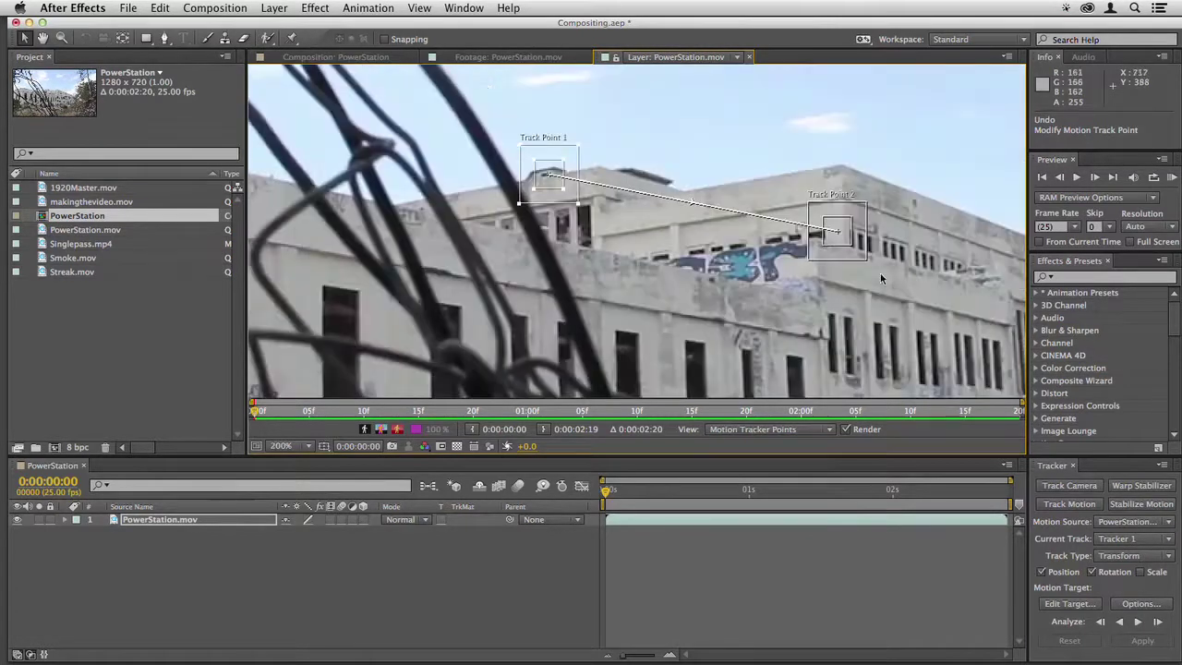
{"action": "mouse_move", "coordinate": [852, 245]}
{"action": "left_mouse_down"}
{"action": "mouse_move", "coordinate": [851, 185]}
{"action": "mouse_move", "coordinate": [834, 244]}
{"action": "left_mouse_up"}
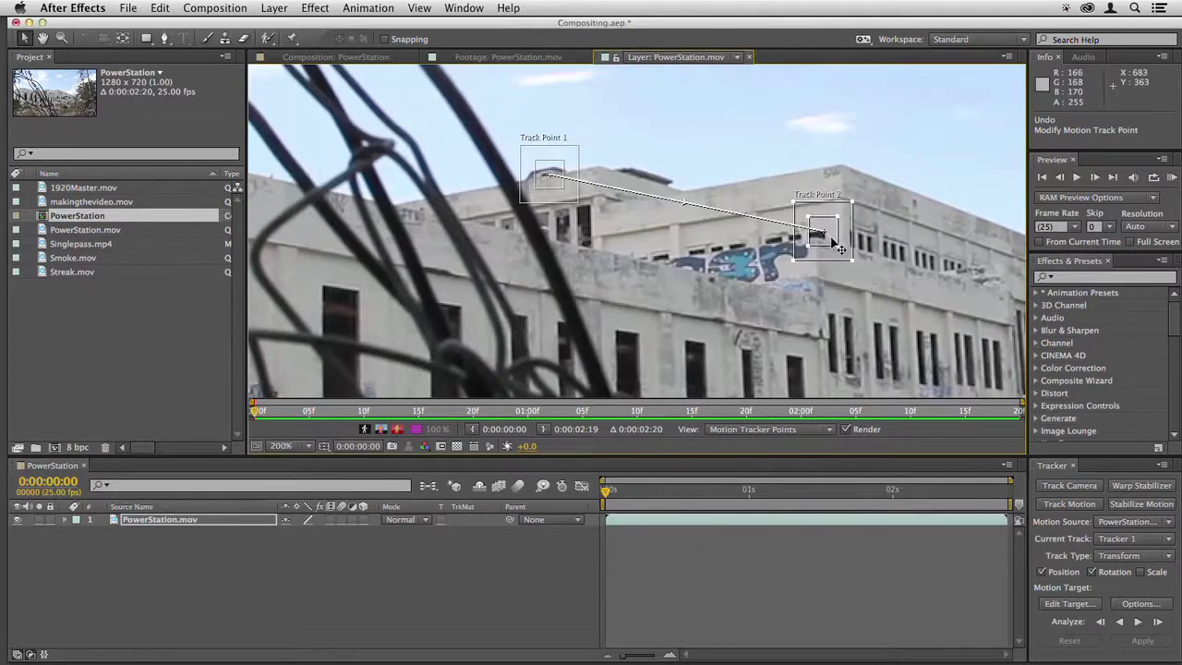
{"action": "key", "text": "comma"}
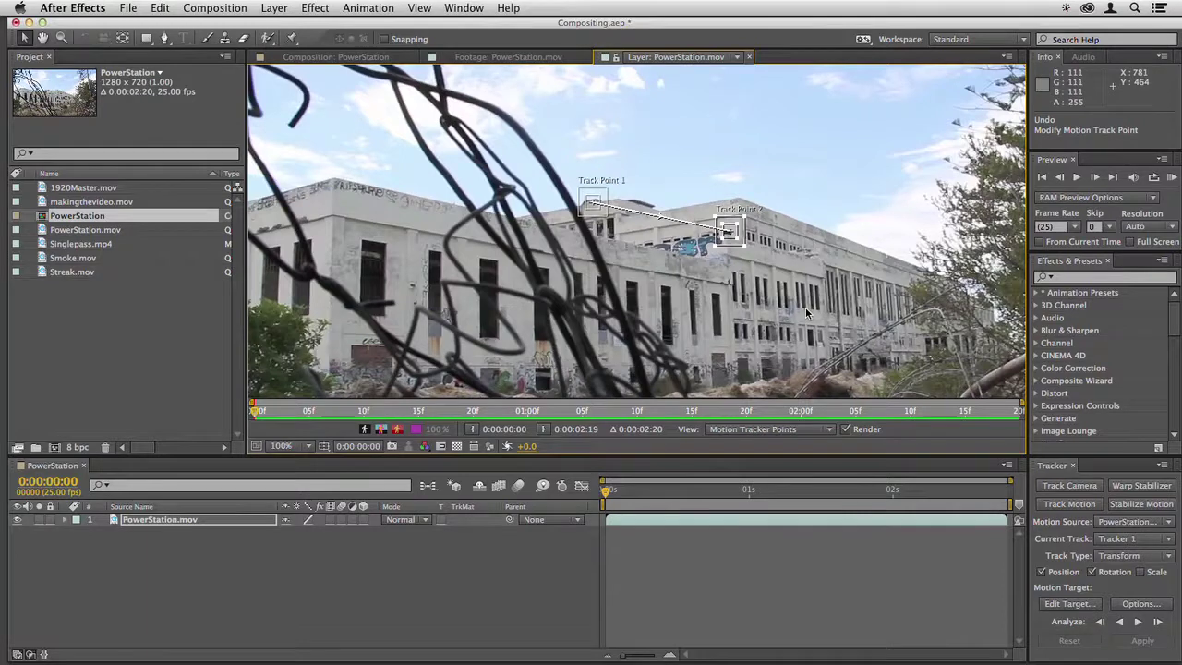
Create a null object and set it as the motion target for the tracker.
{"action": "left_click", "coordinate": [274, 7]}
{"action": "mouse_move", "coordinate": [280, 25]}
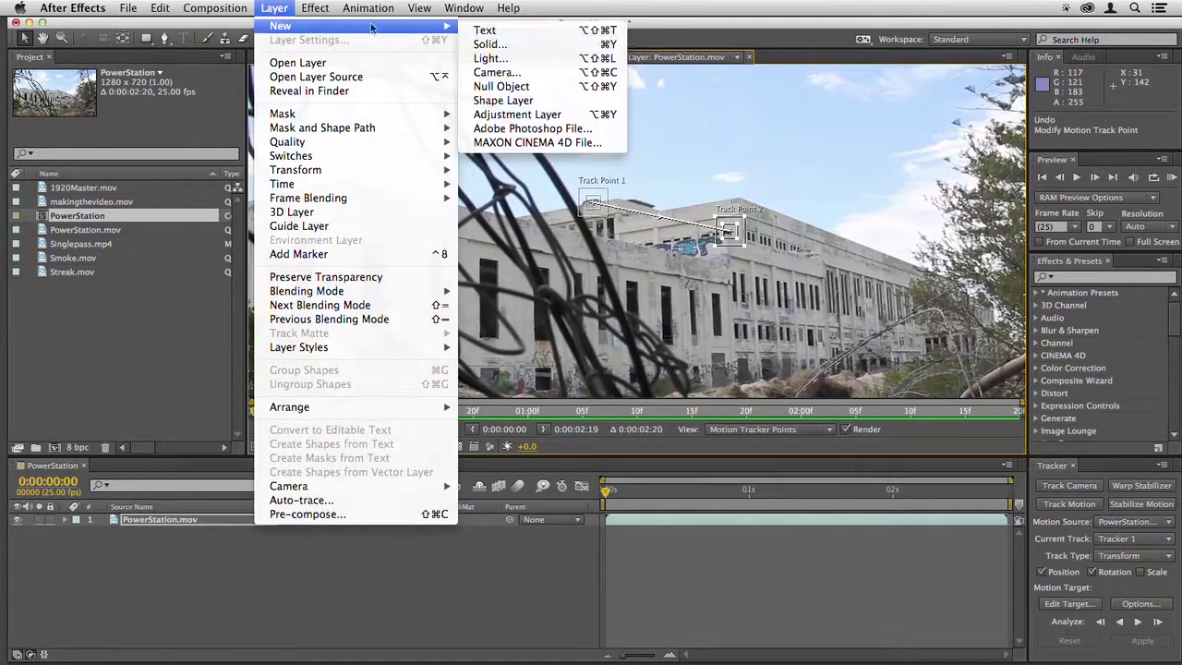
{"action": "left_click", "coordinate": [526, 88]}
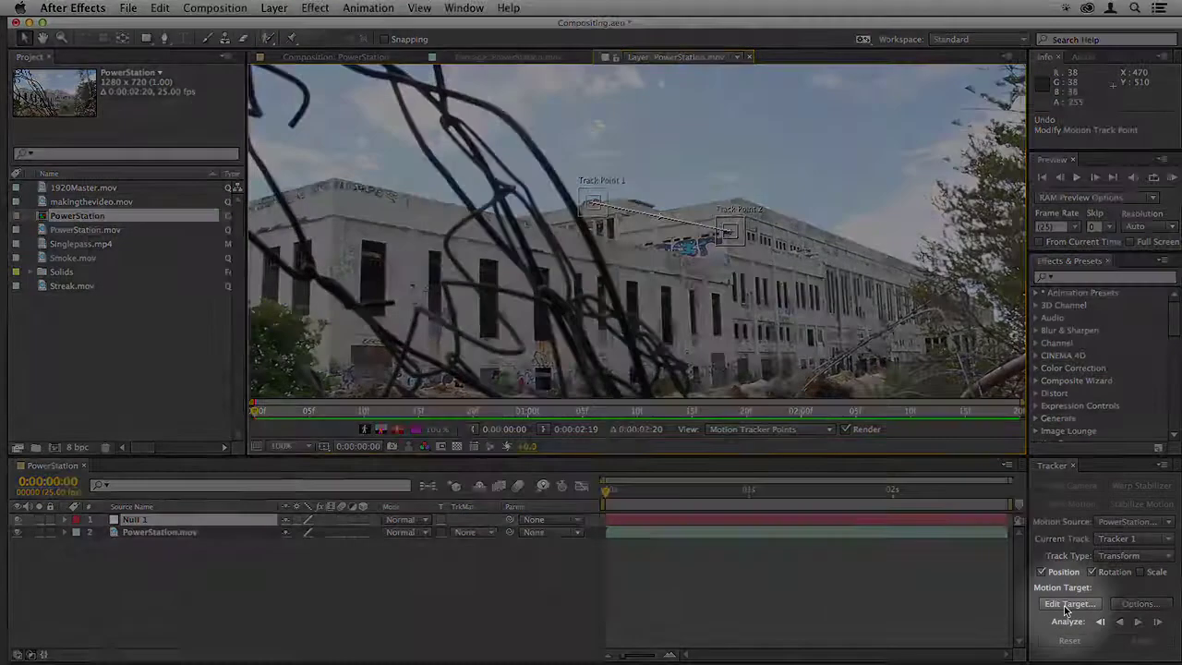
{"action": "left_click", "coordinate": [1067, 605]}
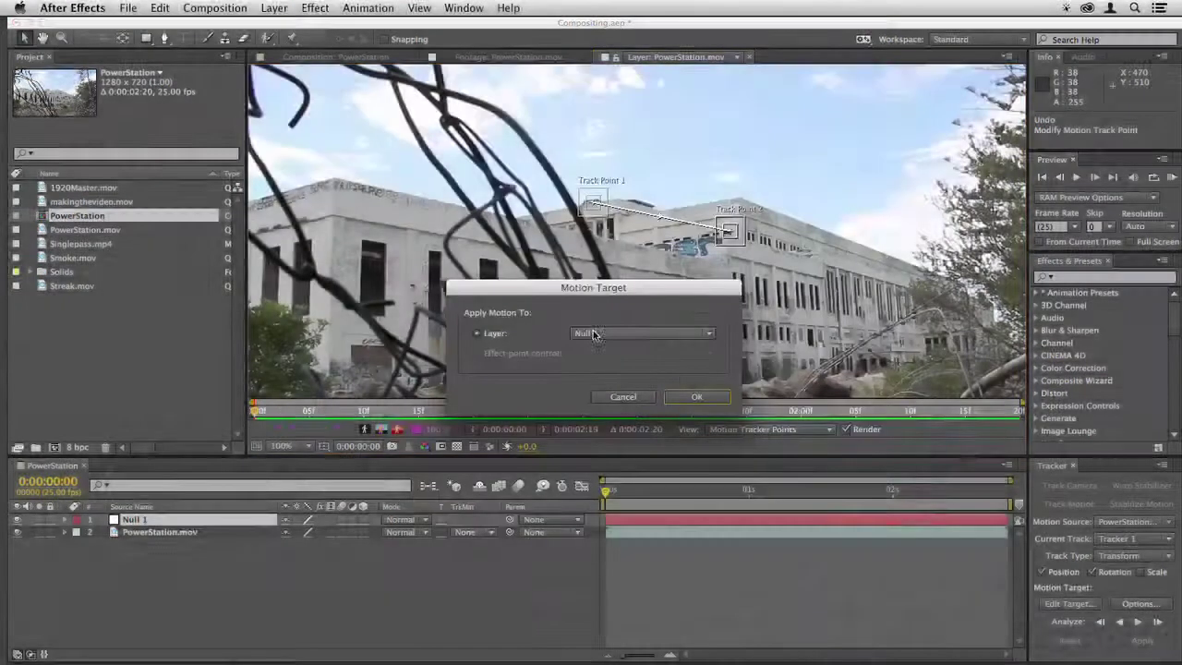
{"action": "left_click", "coordinate": [694, 398]}
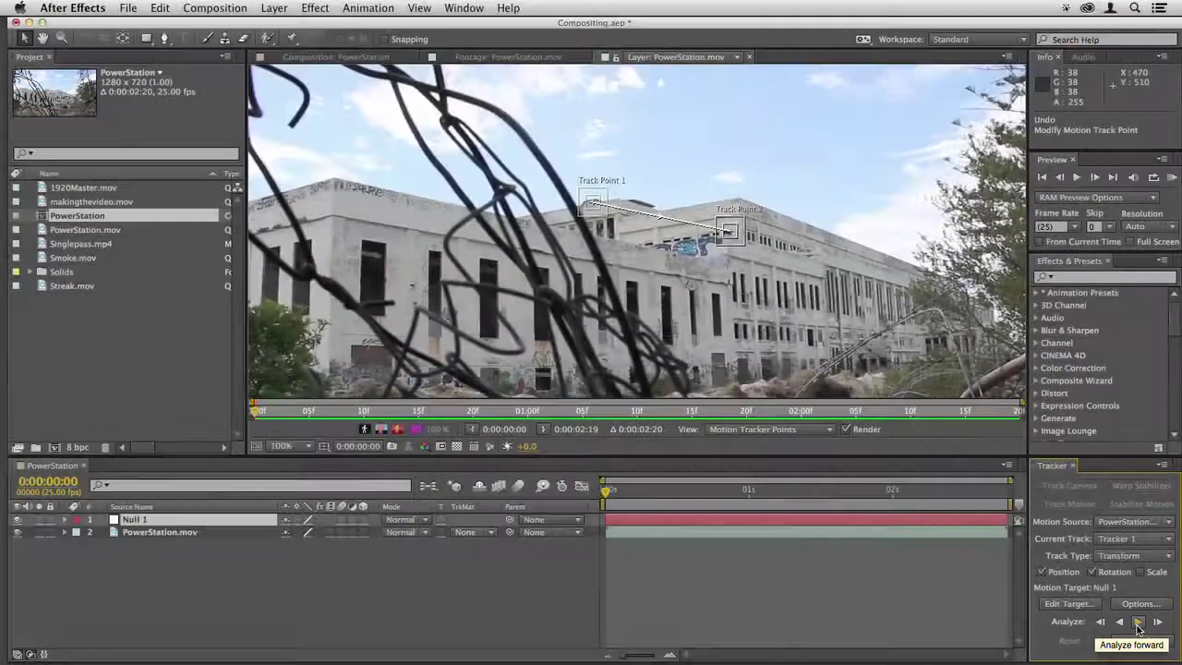
Analyze both track points forward through the clip and review the tracked motion from the first frame.
{"action": "left_click", "coordinate": [1138, 624]}
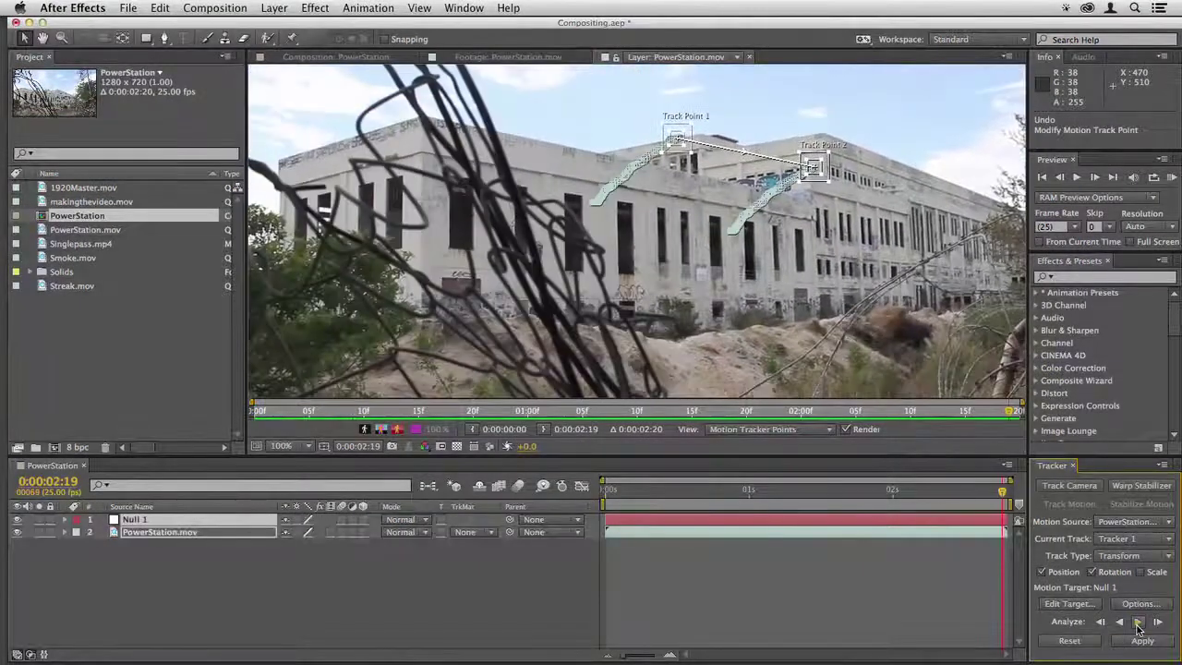
{"action": "left_click_drag", "start_coordinate": [986, 497], "coordinate": [604, 492]}
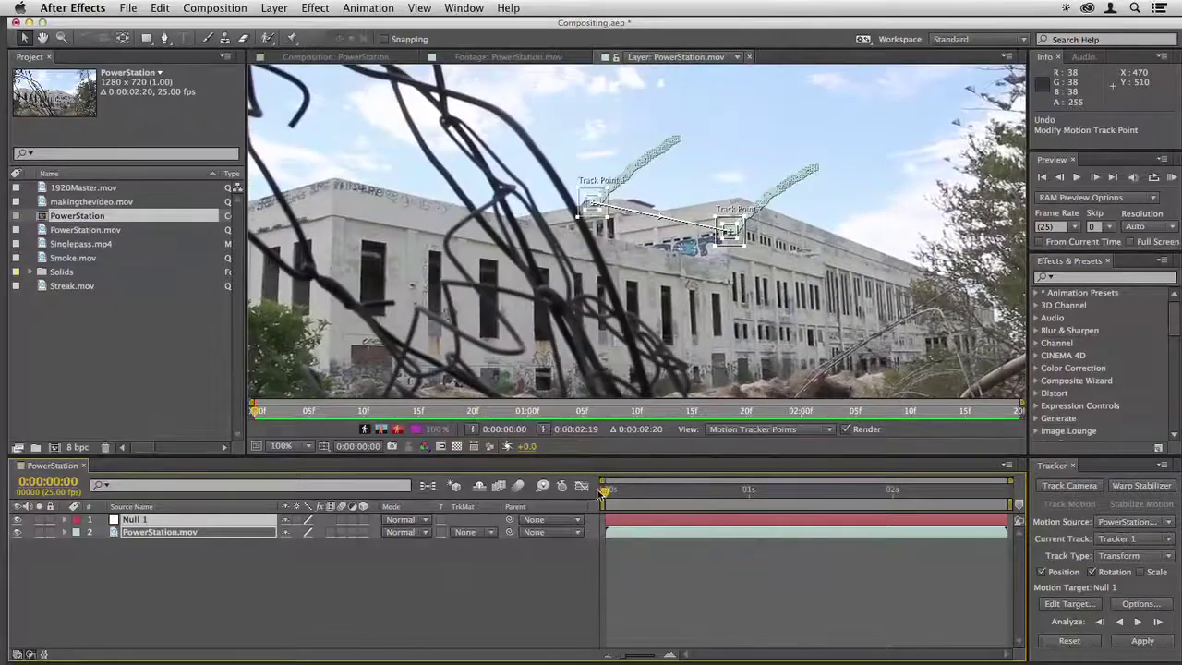
{"action": "key", "text": "space"}
{"action": "key", "text": "space"}
Slightly enlarge Track Point 2's feature region and widen its search region around the window.
{"action": "scroll", "coordinate": [729, 277], "scroll_direction": "up", "scroll_amount": 5}
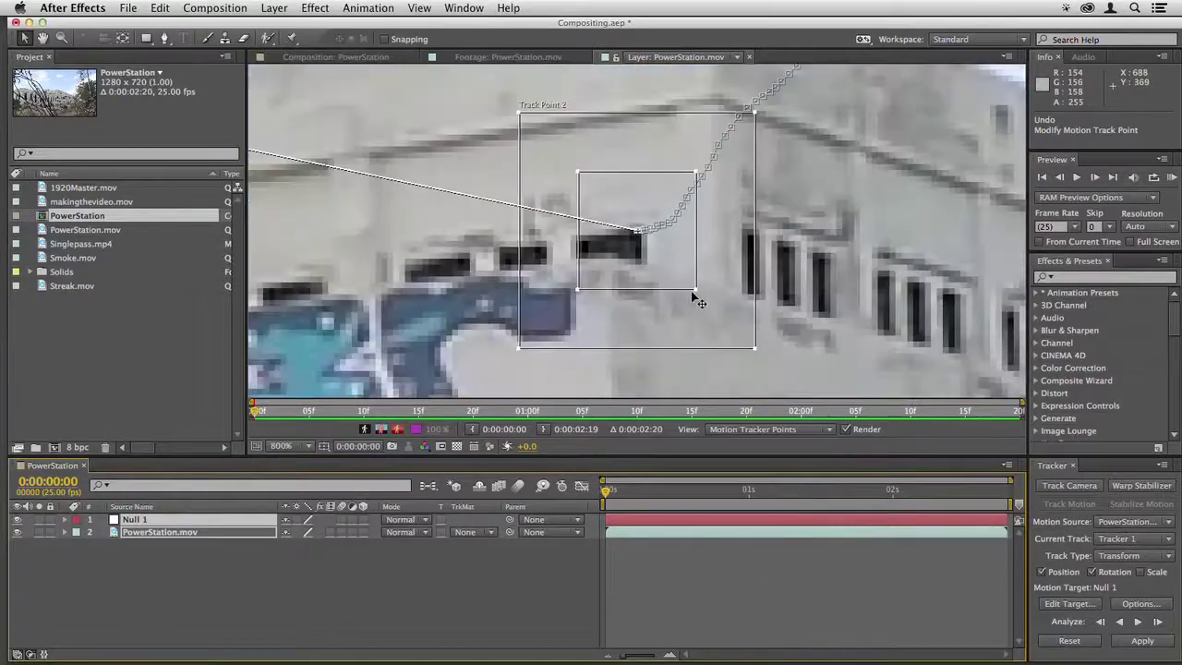
{"action": "mouse_move", "coordinate": [697, 294]}
{"action": "left_mouse_down"}
{"action": "mouse_move", "coordinate": [729, 316]}
{"action": "mouse_move", "coordinate": [706, 294]}
{"action": "left_mouse_up"}
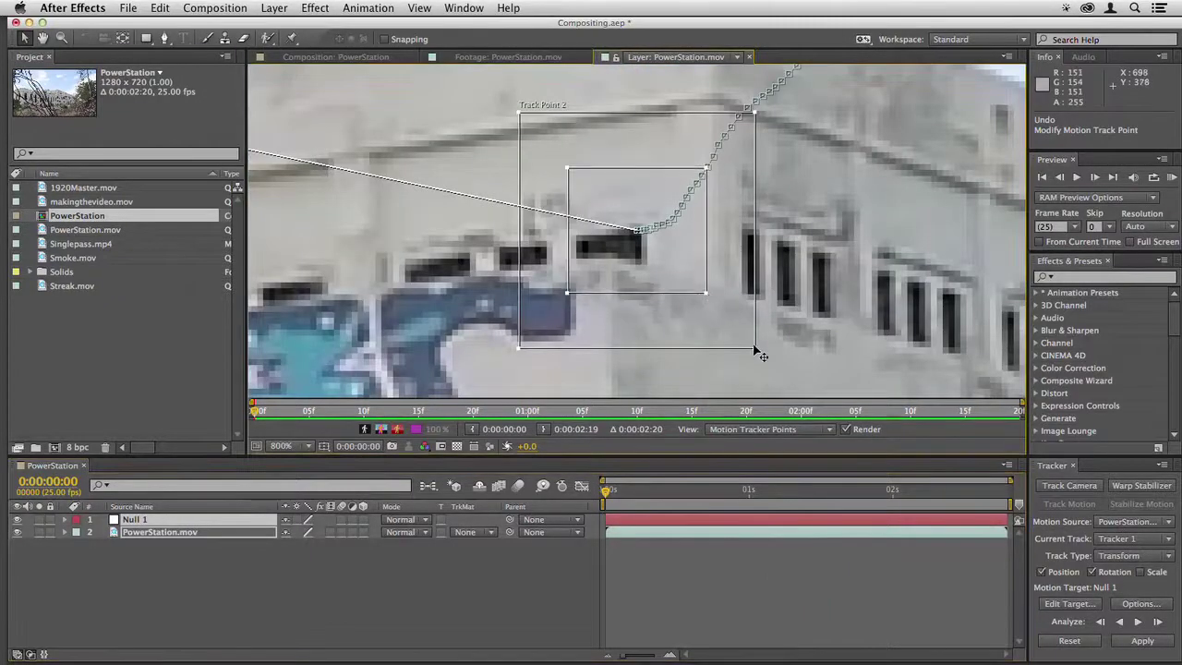
{"action": "left_click_drag", "start_coordinate": [755, 349], "coordinate": [806, 382]}
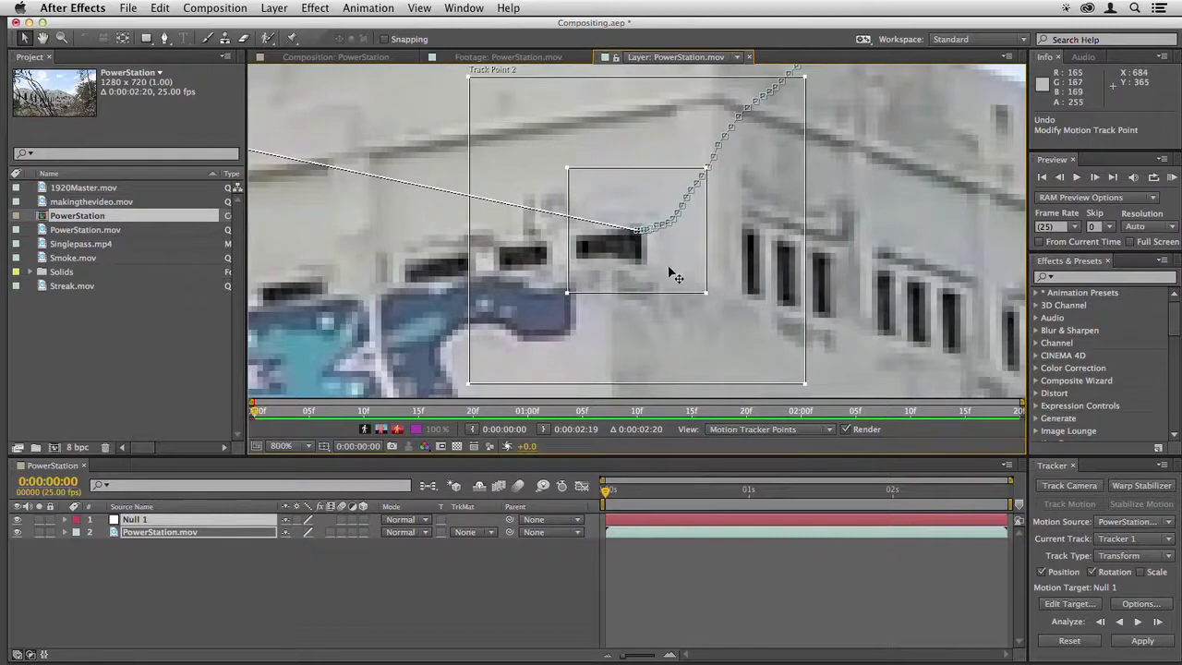
{"action": "scroll", "coordinate": [674, 275], "scroll_direction": "down", "scroll_amount": 4}
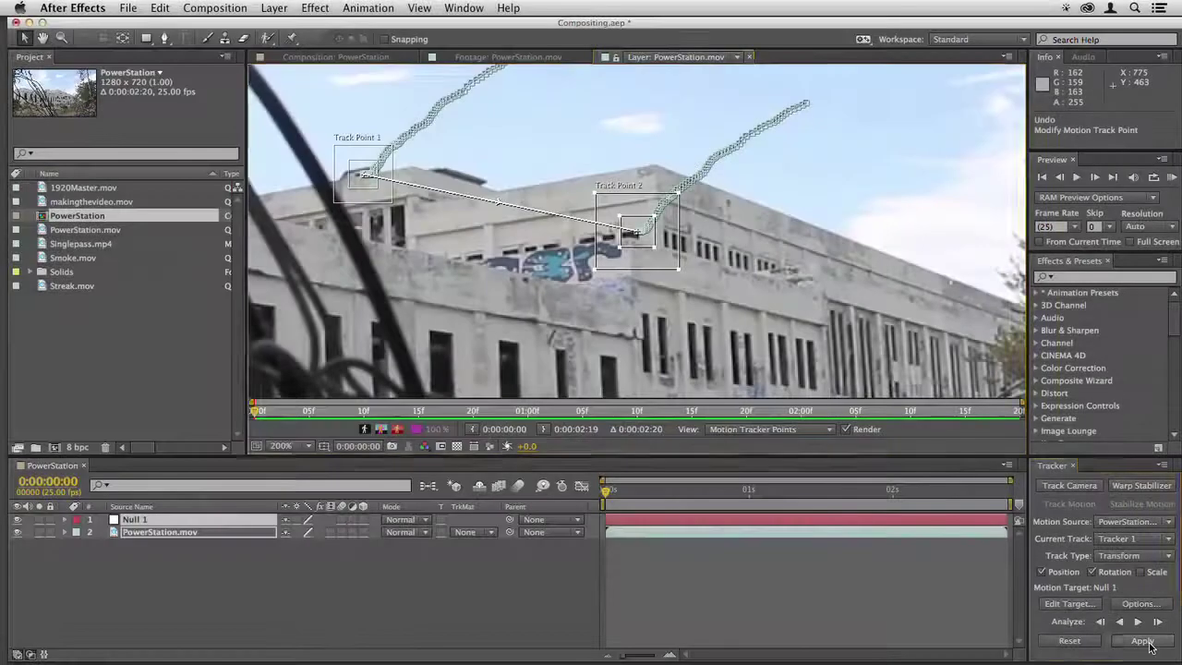
Apply the tracking data to the null in X and Y dimensions and preview the composition.
{"action": "left_click", "coordinate": [1142, 640]}
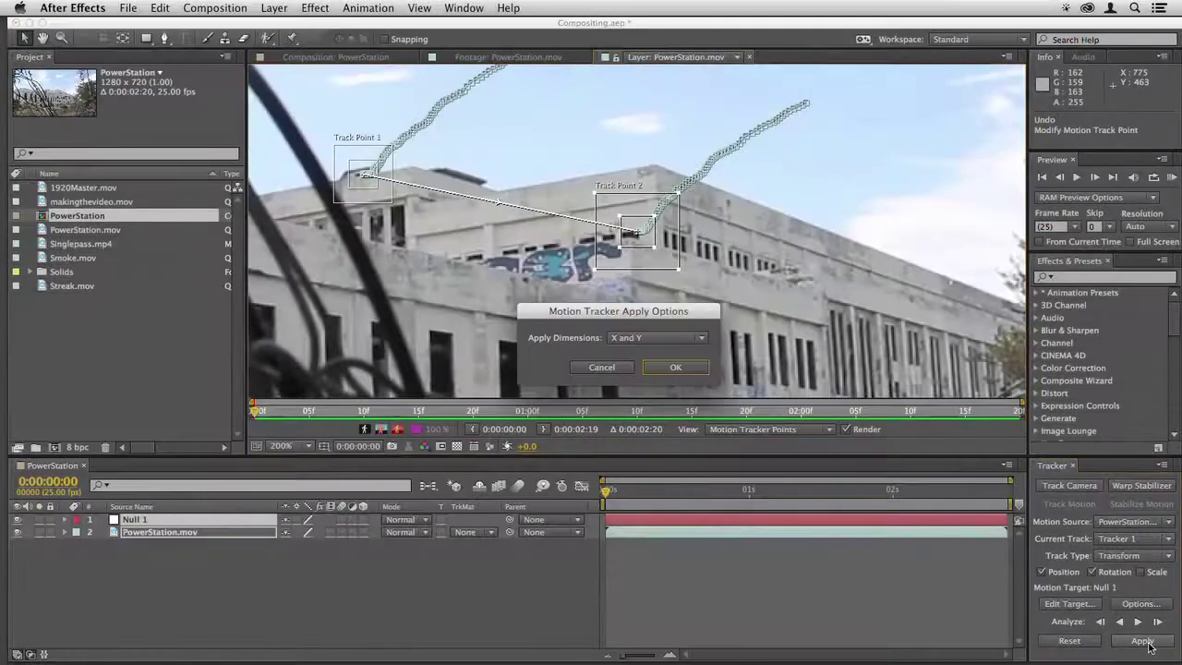
{"action": "left_click", "coordinate": [673, 368]}
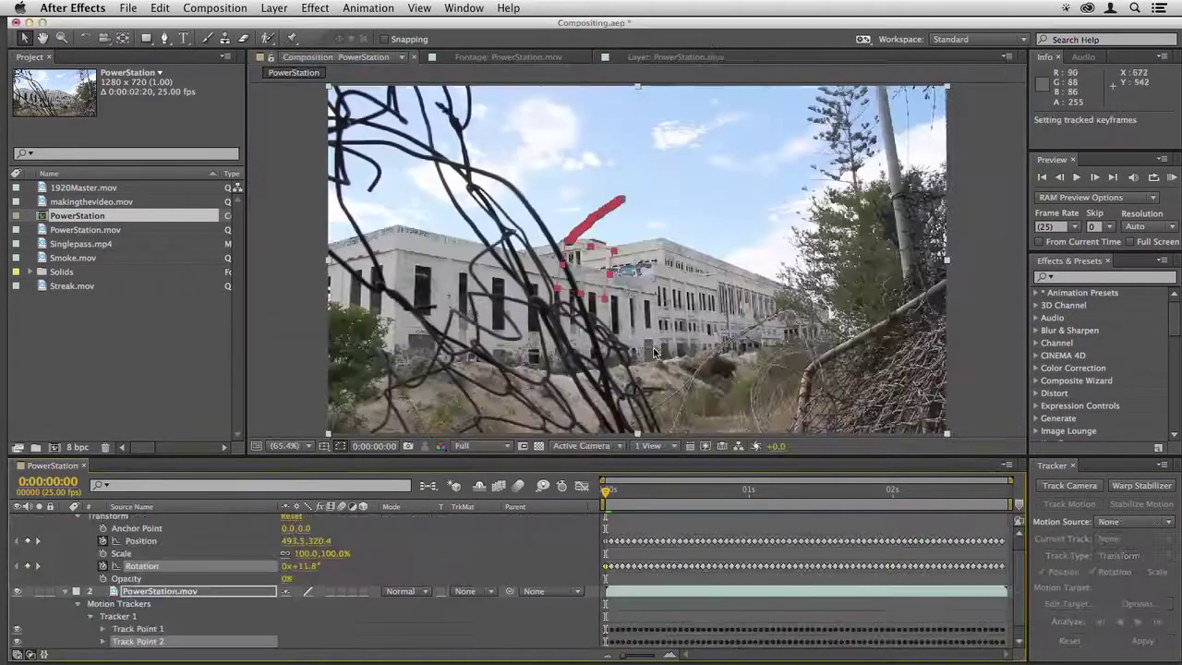
{"action": "key", "text": "space"}
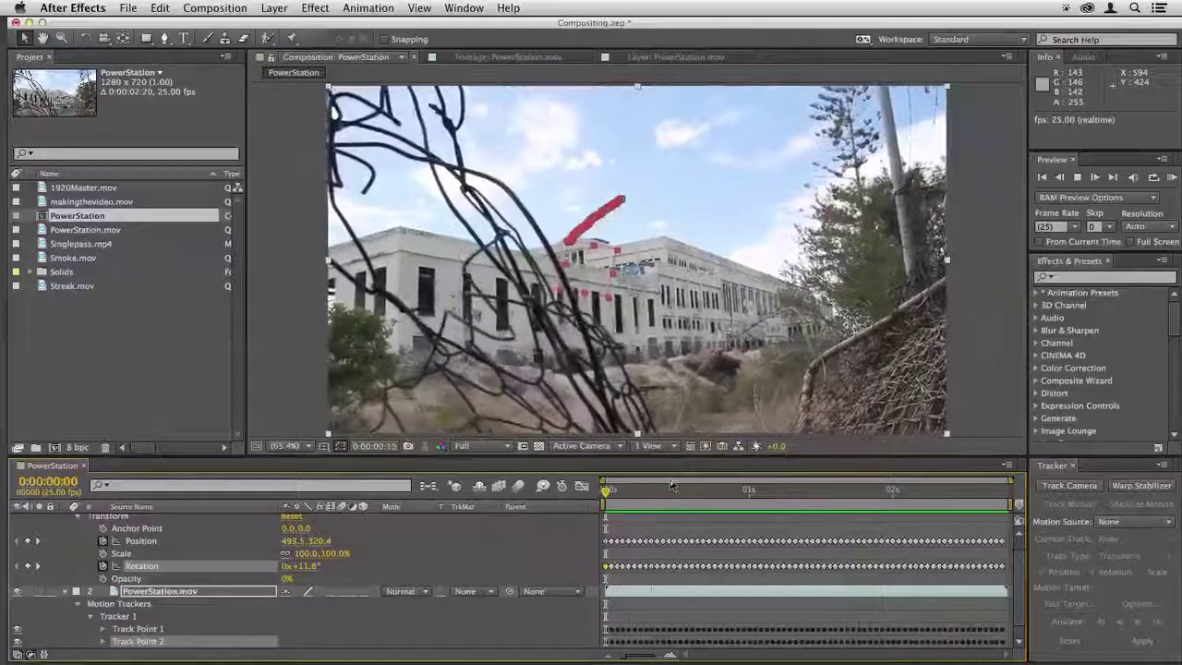
{"action": "key", "text": "space"}
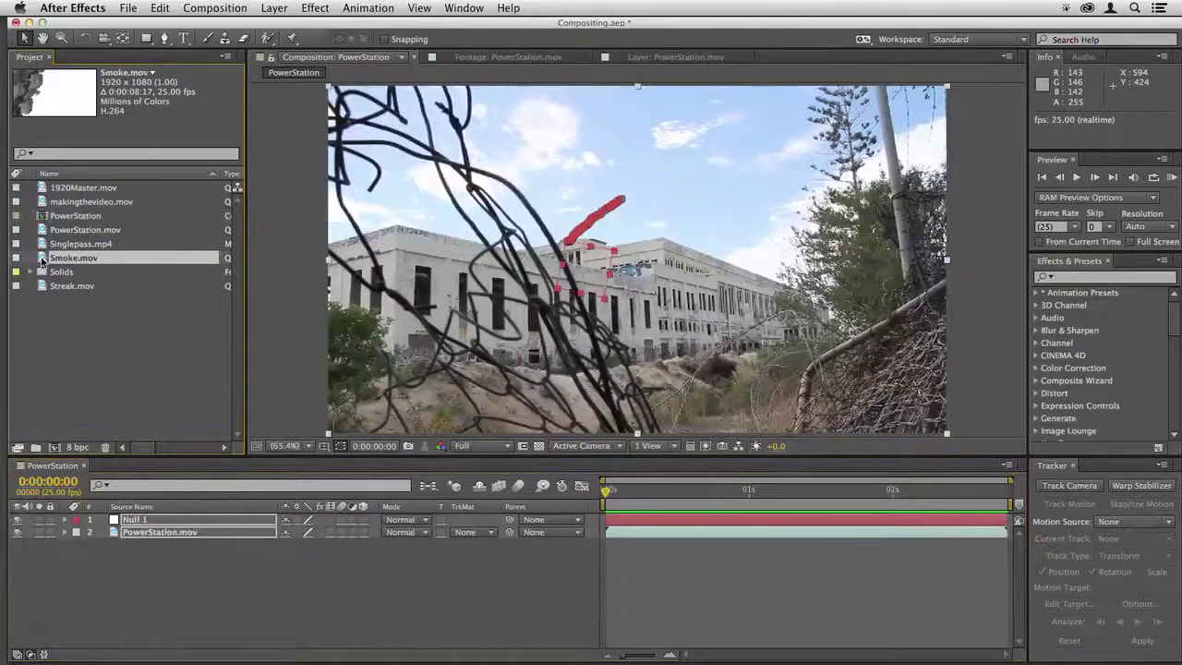
Preview the Smoke.mov footage, rewind it to the start, and return to the PowerStation.mov layer view with nothing selected.
{"action": "double_click", "coordinate": [43, 260]}
{"action": "key", "text": "space"}
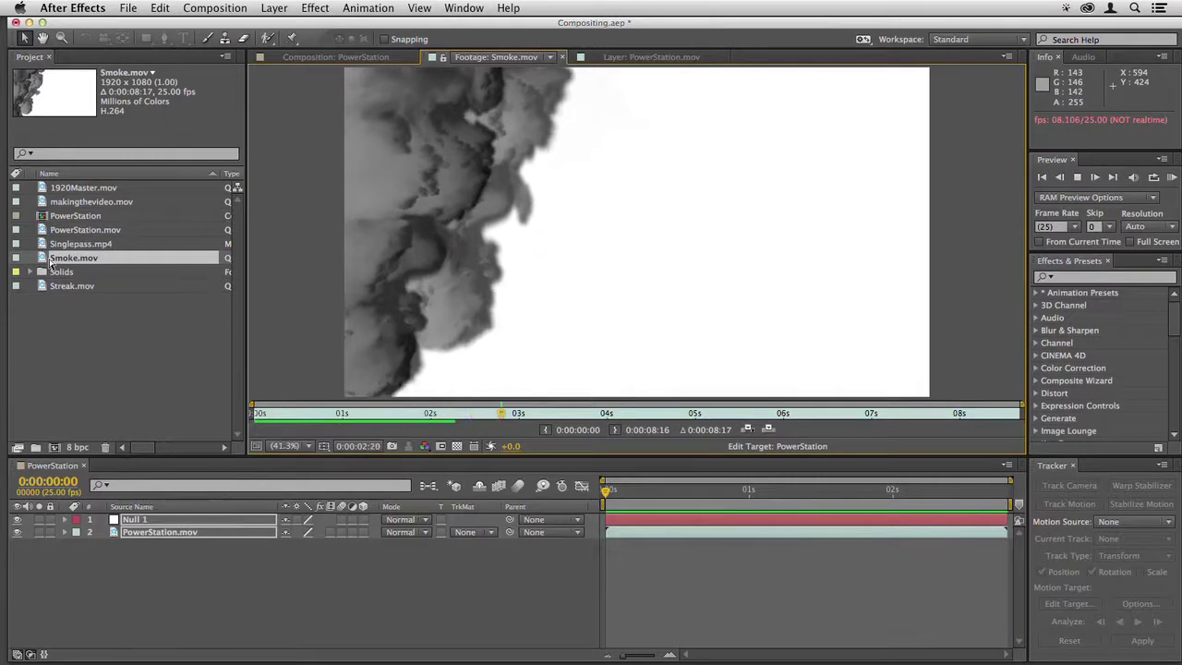
{"action": "left_click_drag", "start_coordinate": [267, 420], "coordinate": [250, 418]}
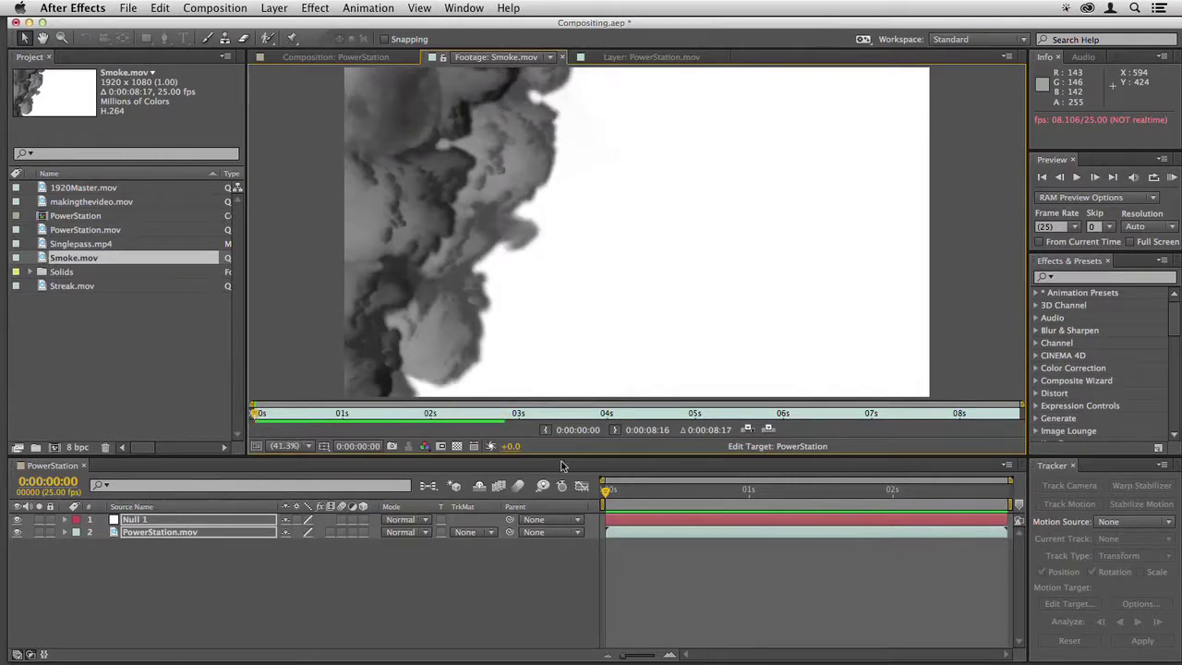
{"action": "left_click", "coordinate": [639, 589]}
{"action": "scroll", "coordinate": [610, 332], "scroll_direction": "down", "scroll_amount": 4}
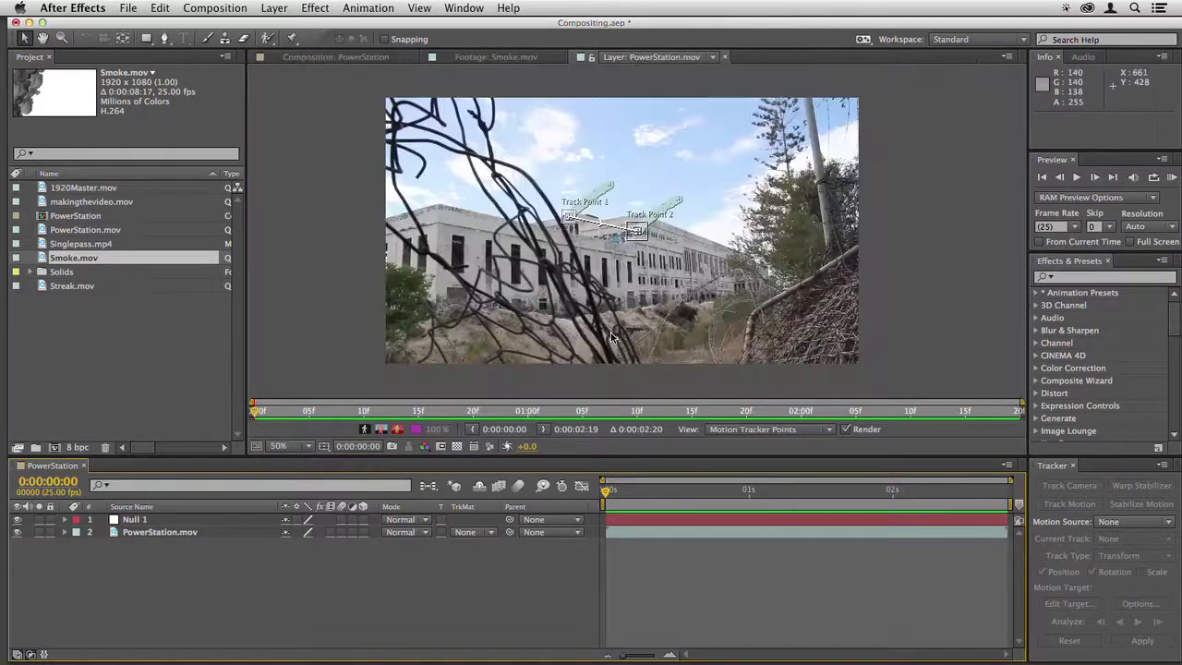
Add Smoke.mov to the PowerStation composition as the top layer, starting at the first frame.
{"action": "left_click", "coordinate": [61, 260]}
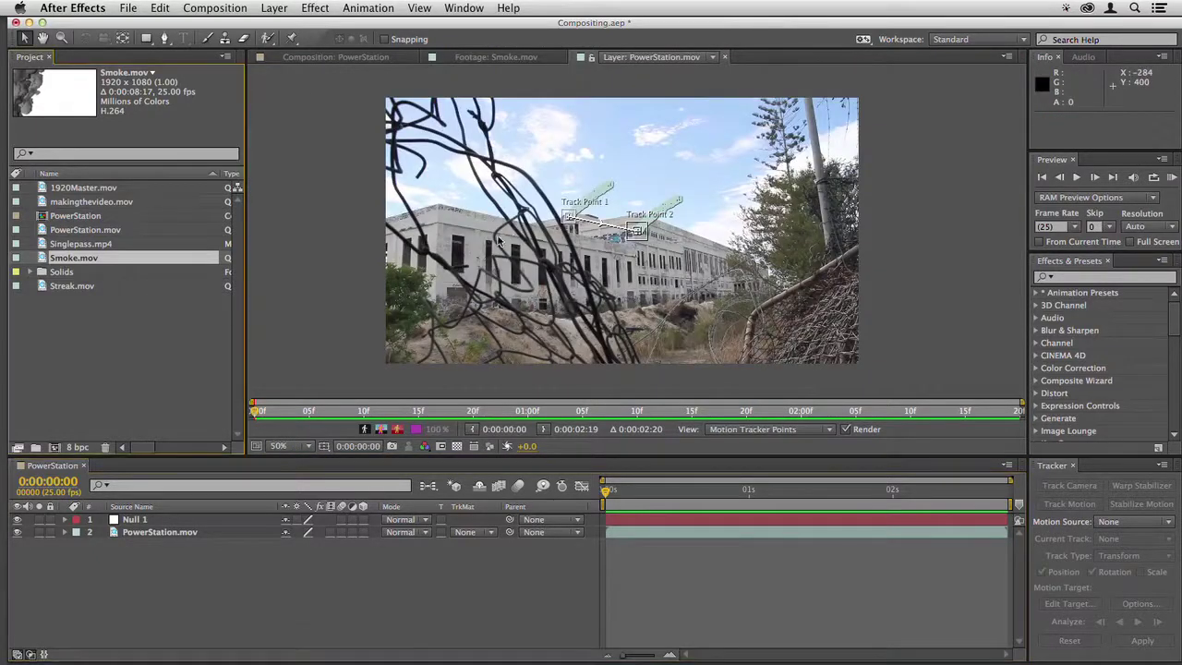
{"action": "left_click_drag", "start_coordinate": [625, 510], "coordinate": [606, 517]}
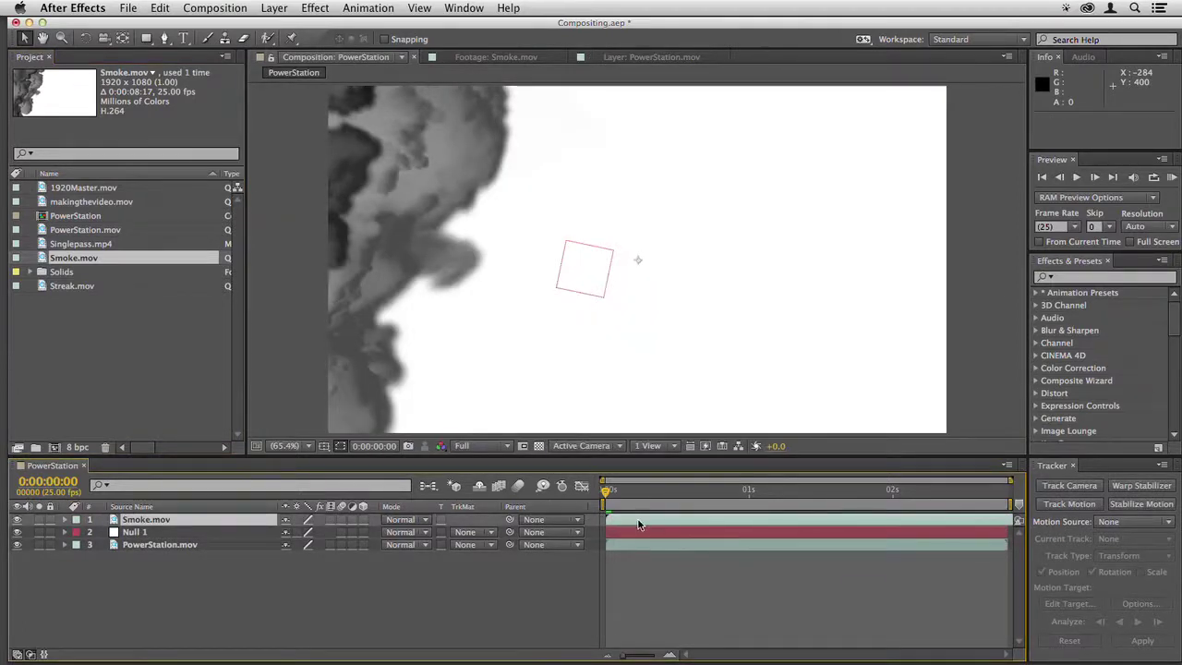
{"action": "right_click", "coordinate": [545, 266]}
{"action": "mouse_move", "coordinate": [591, 280]}
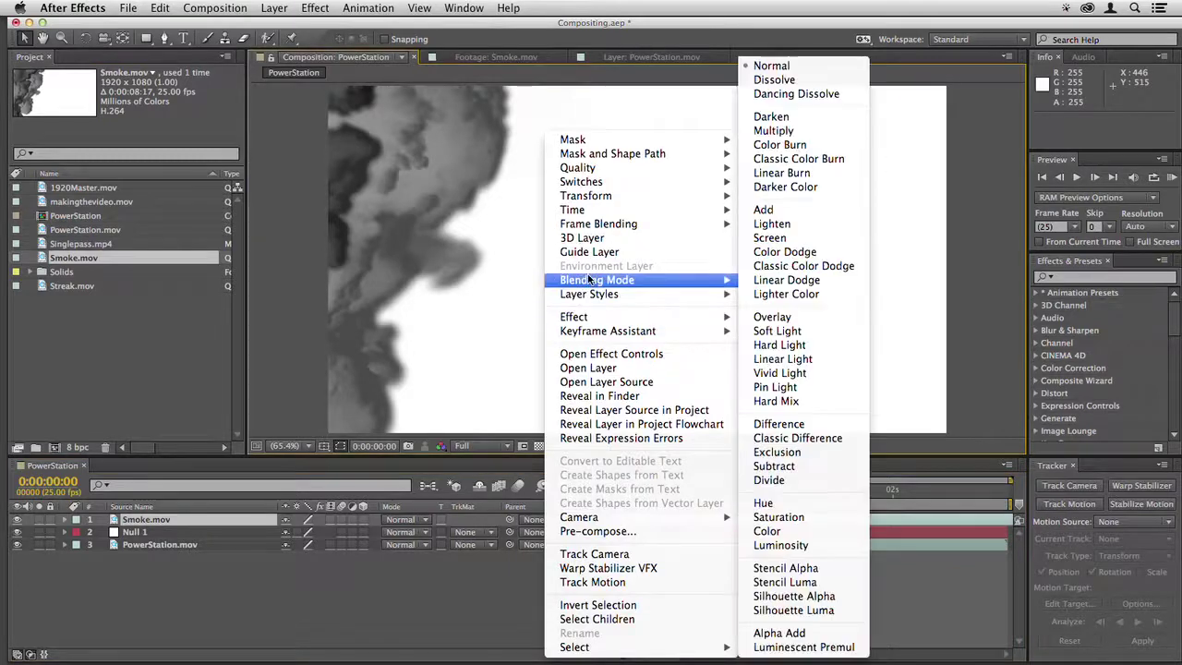
{"action": "left_click", "coordinate": [762, 278]}
Set the Smoke.mov layer's blending mode to Multiply and preview the composition.
{"action": "right_click", "coordinate": [654, 277]}
{"action": "mouse_move", "coordinate": [730, 293]}
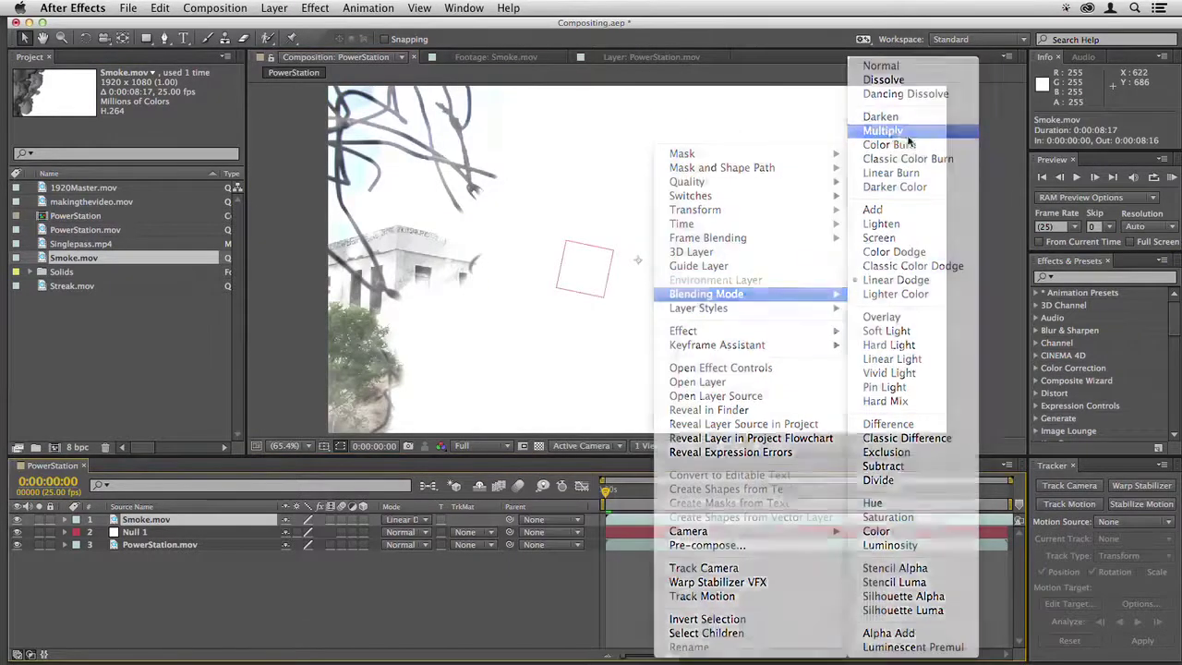
{"action": "left_click", "coordinate": [894, 132]}
{"action": "key", "text": "space"}
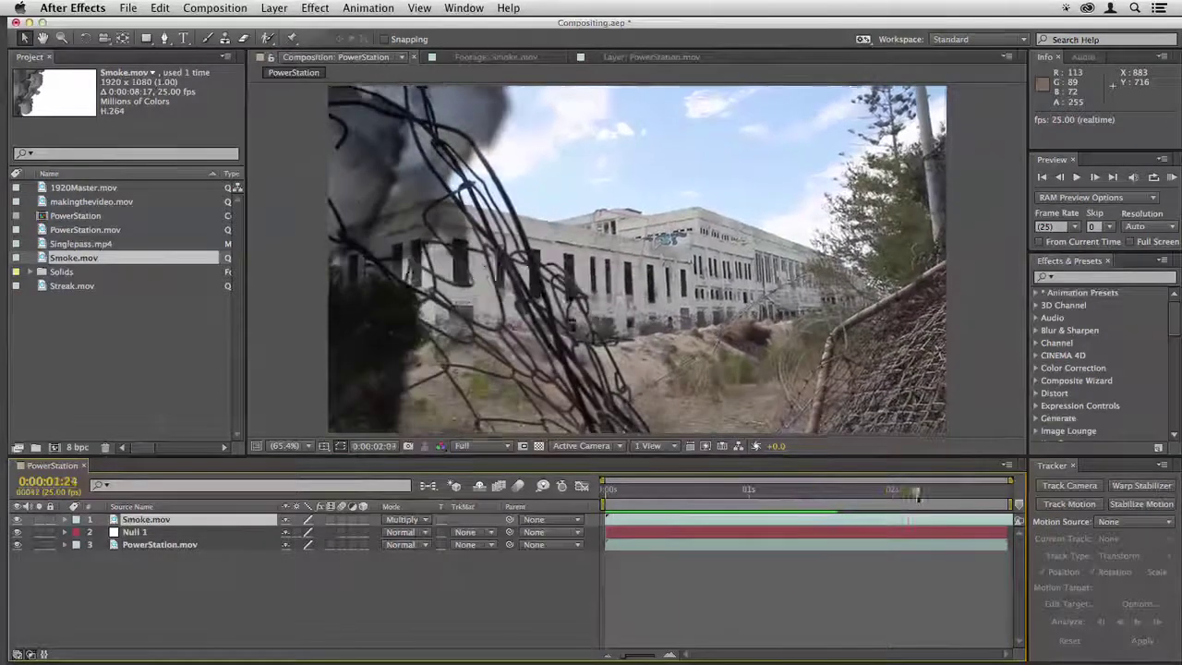
{"action": "key", "text": "space"}
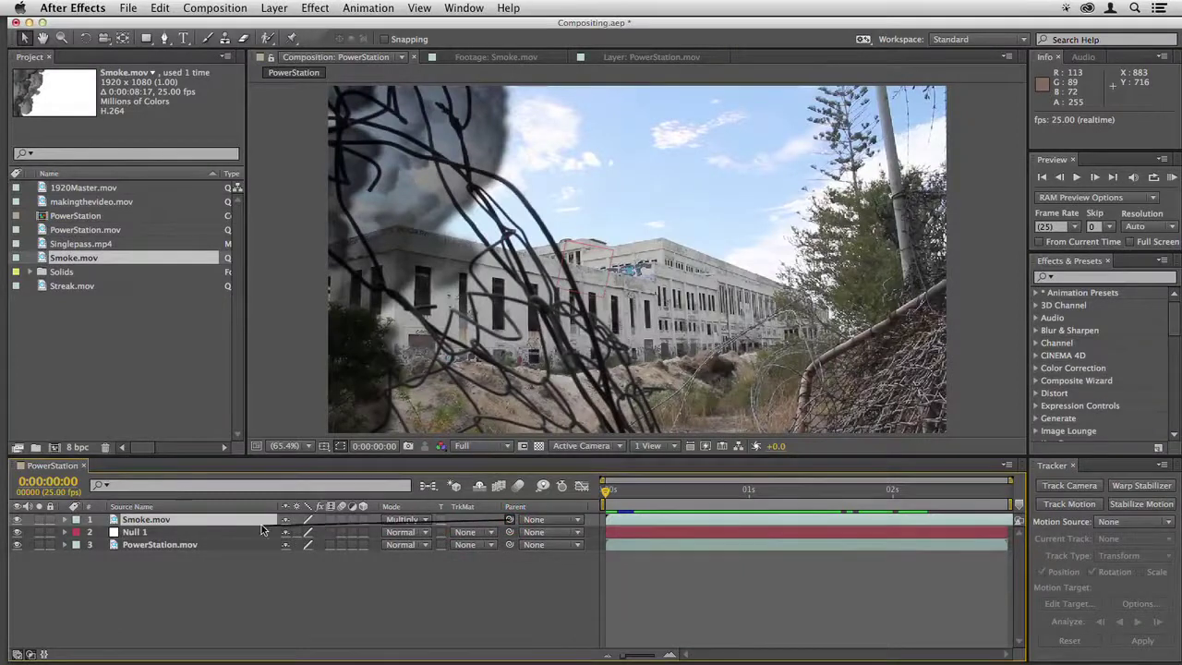
Parent the Smoke.mov layer to Null 1, preview the motion and return to the first frame.
{"action": "left_click_drag", "start_coordinate": [262, 525], "coordinate": [143, 538]}
{"action": "key", "text": "space"}
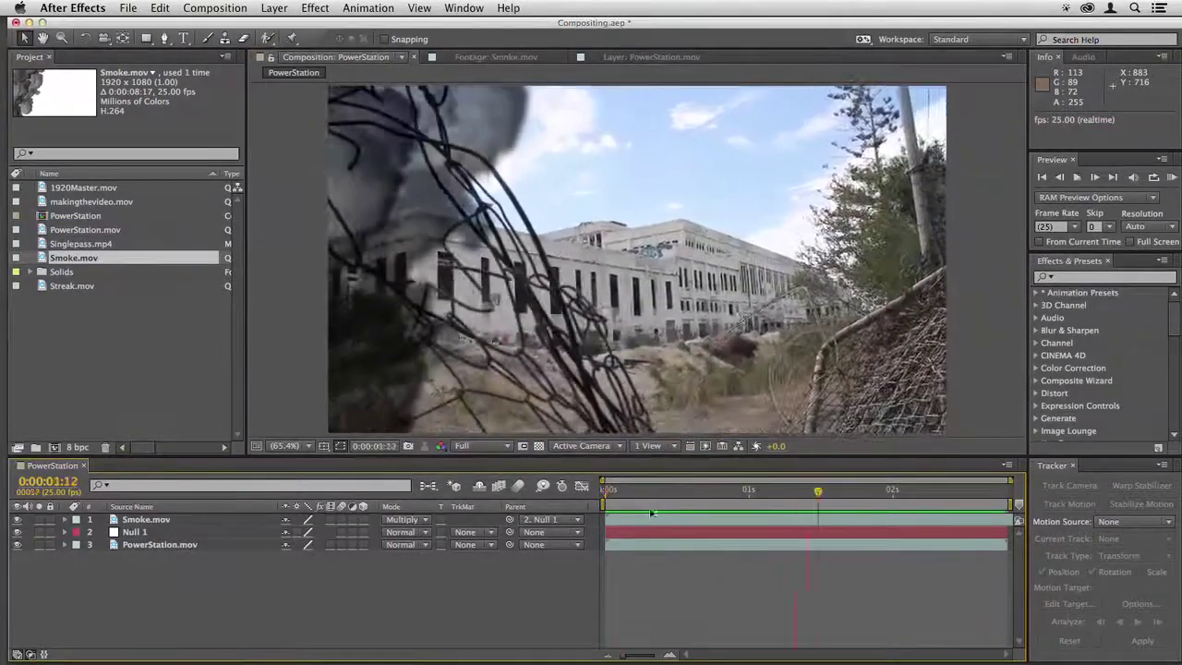
{"action": "left_click", "coordinate": [604, 502]}
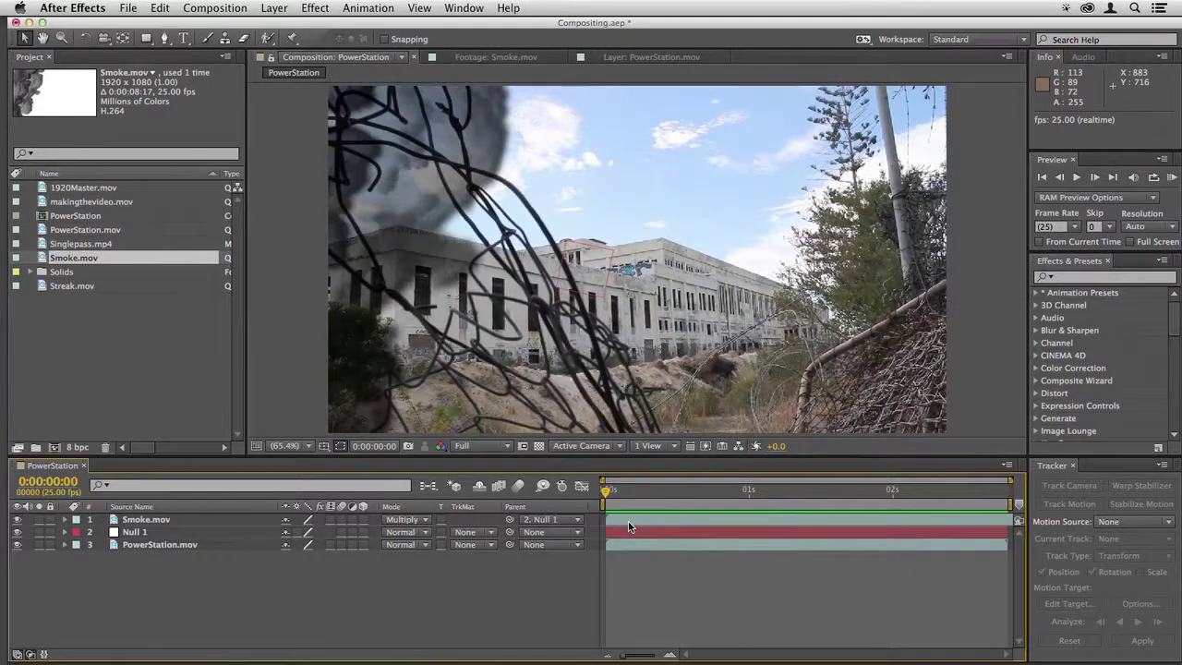
Move the Smoke.mov layer up to a position of about 317.8, -474.1 at the first frame and preview it.
{"action": "left_click", "coordinate": [628, 522]}
{"action": "key", "text": "p"}
{"action": "left_click_drag", "start_coordinate": [554, 272], "coordinate": [622, 119]}
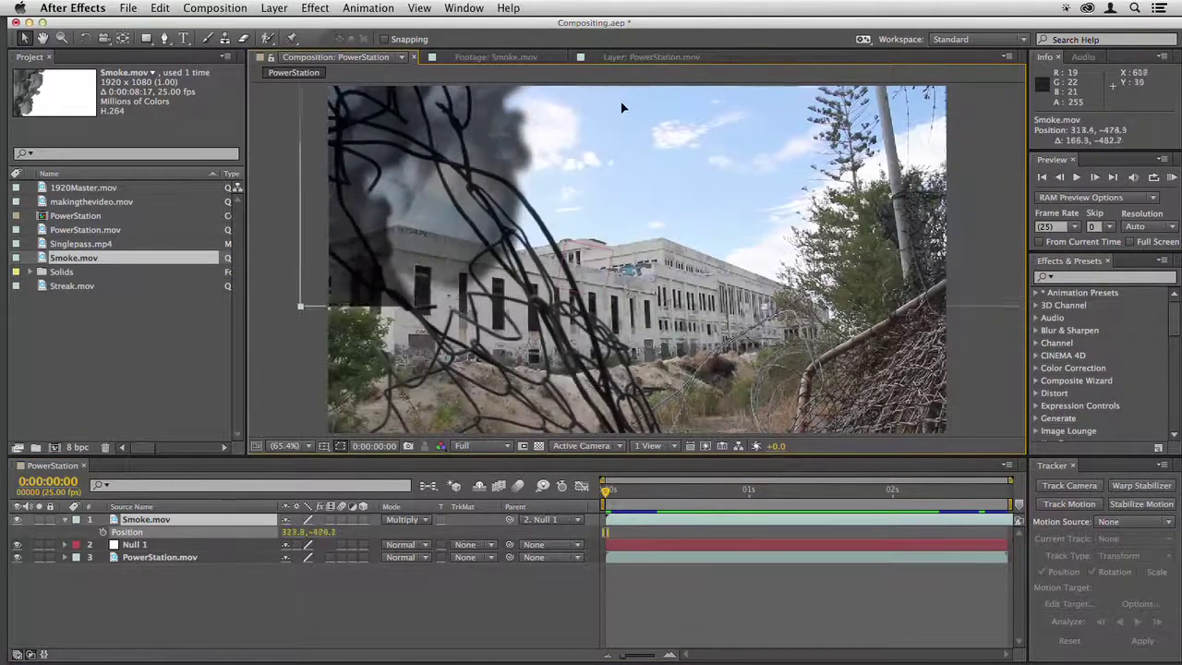
{"action": "key", "text": "space"}
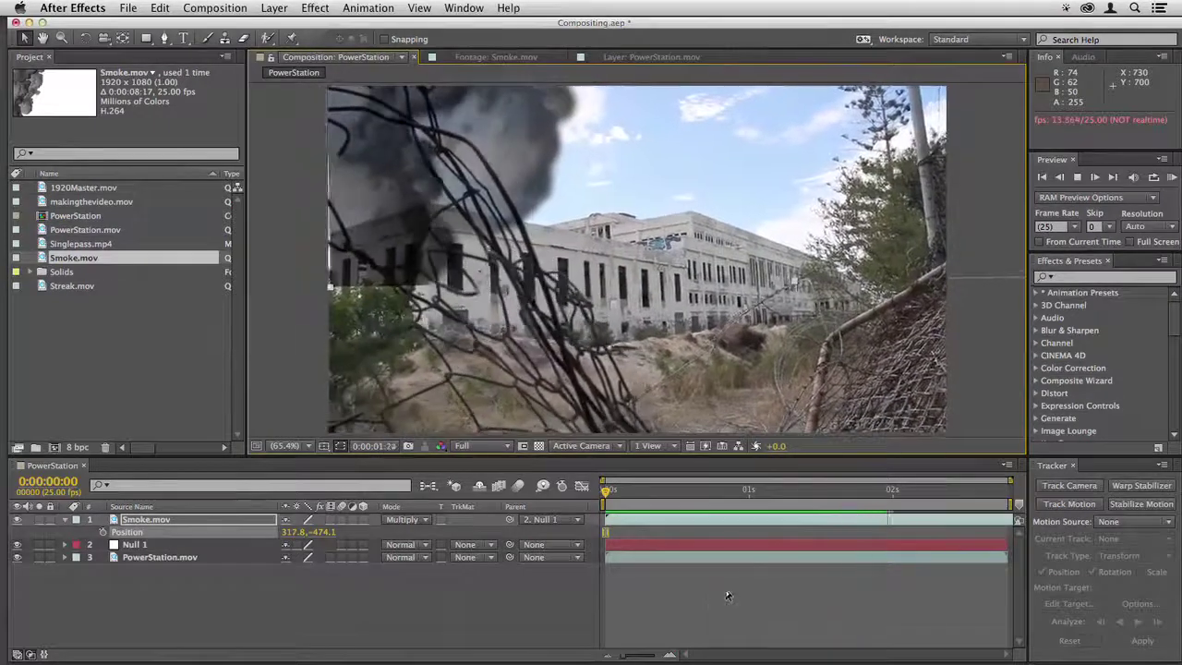
{"action": "key", "text": "space"}
At 0:00:02:19, move the smoke to about 219.7, -375.5 to cover the frame's edge, and preview the composition.
{"action": "left_click_drag", "start_coordinate": [993, 499], "coordinate": [1003, 499]}
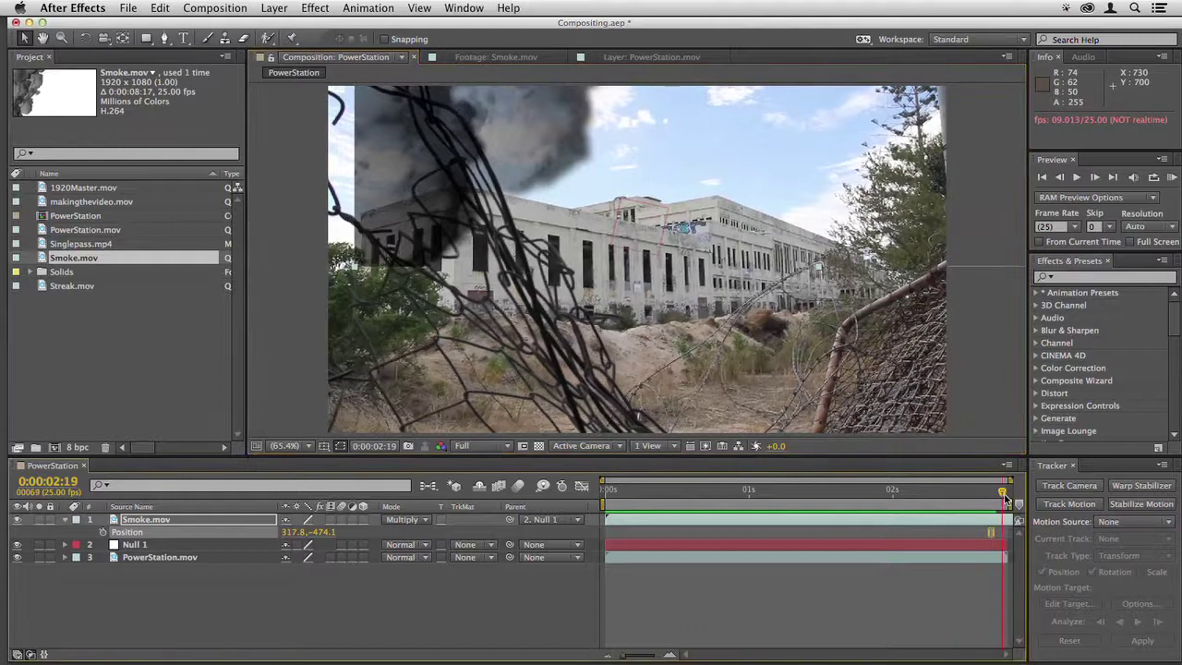
{"action": "left_click_drag", "start_coordinate": [471, 145], "coordinate": [415, 188]}
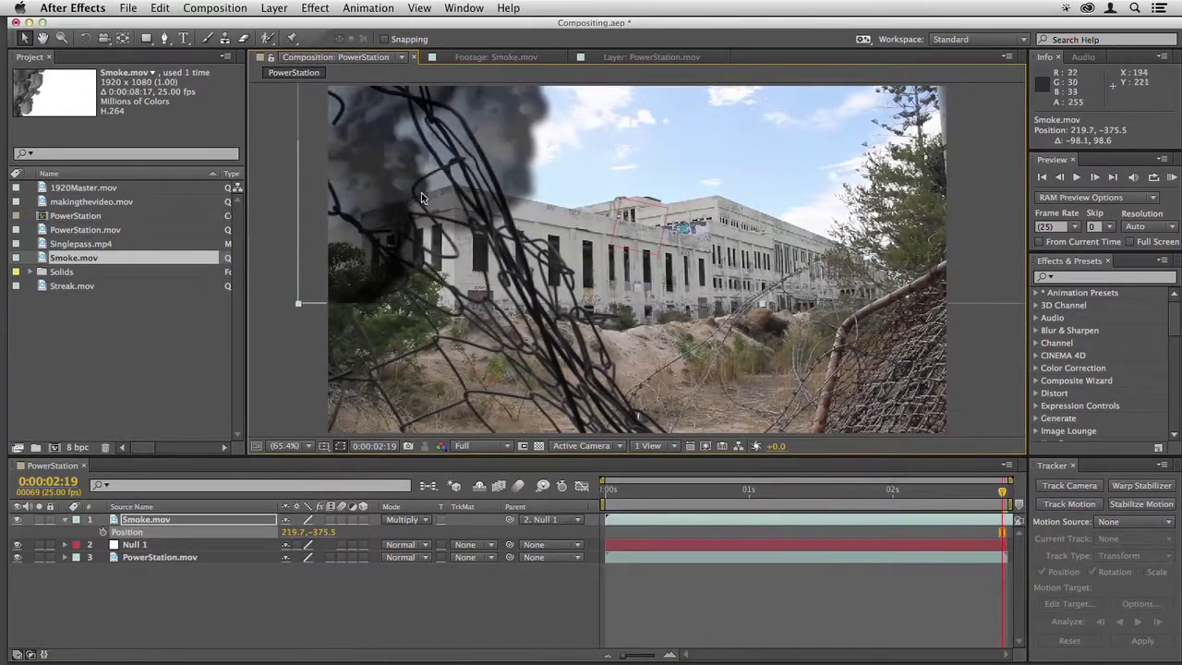
{"action": "key", "text": "KP_0"}
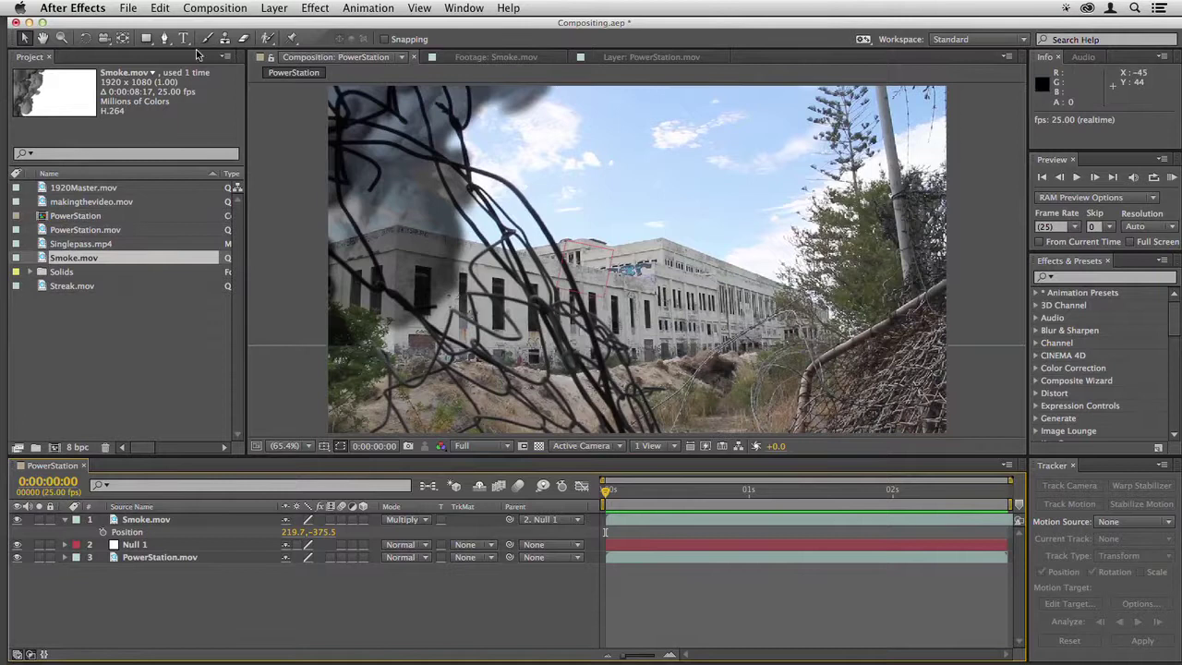
Draw a closed six-point Pen tool mask on the Smoke.mov layer around the near corner of the building, following its roofline.
{"action": "key", "text": "g"}
{"action": "left_click", "coordinate": [643, 524]}
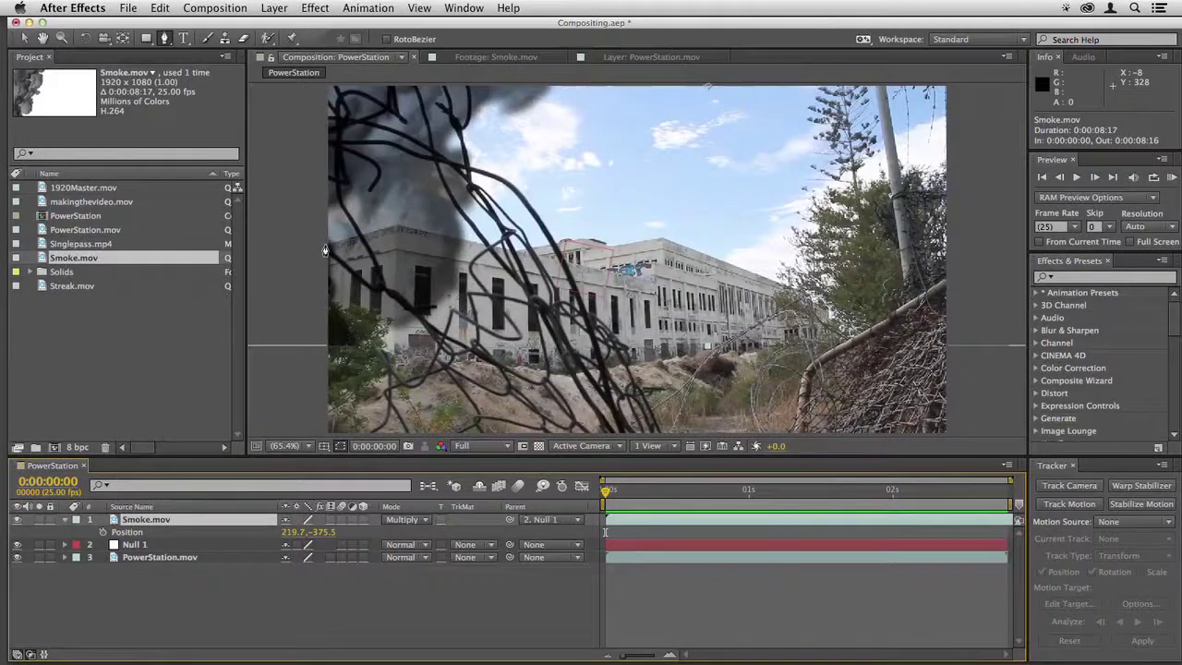
{"action": "left_click", "coordinate": [326, 247]}
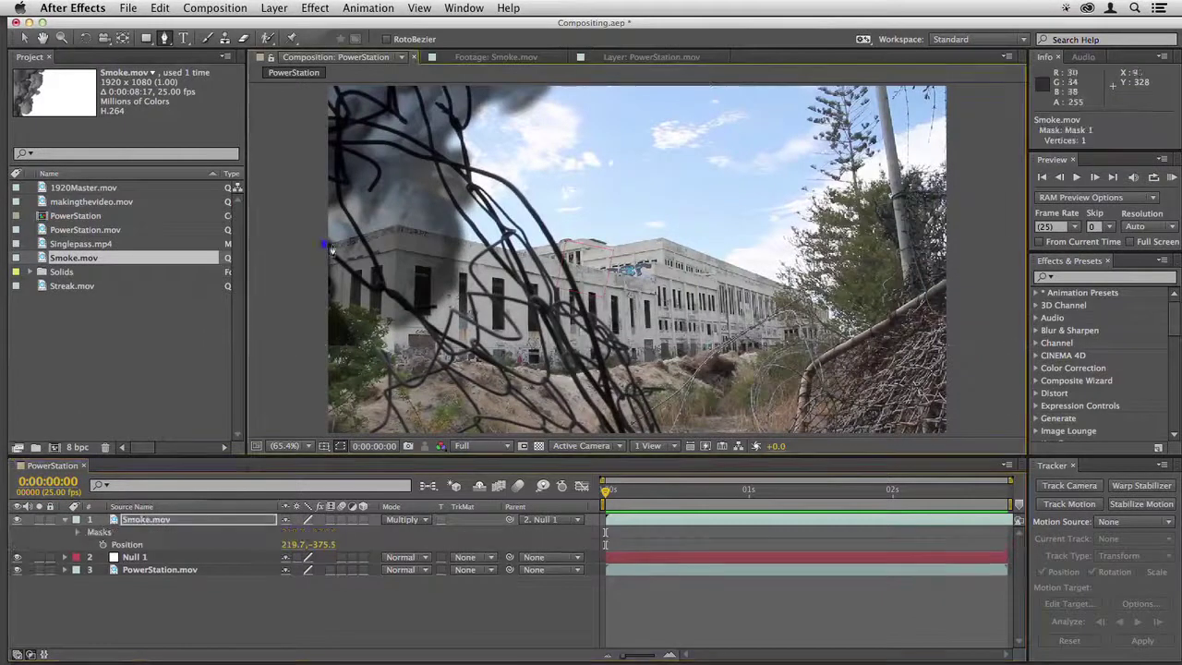
{"action": "left_click", "coordinate": [397, 227]}
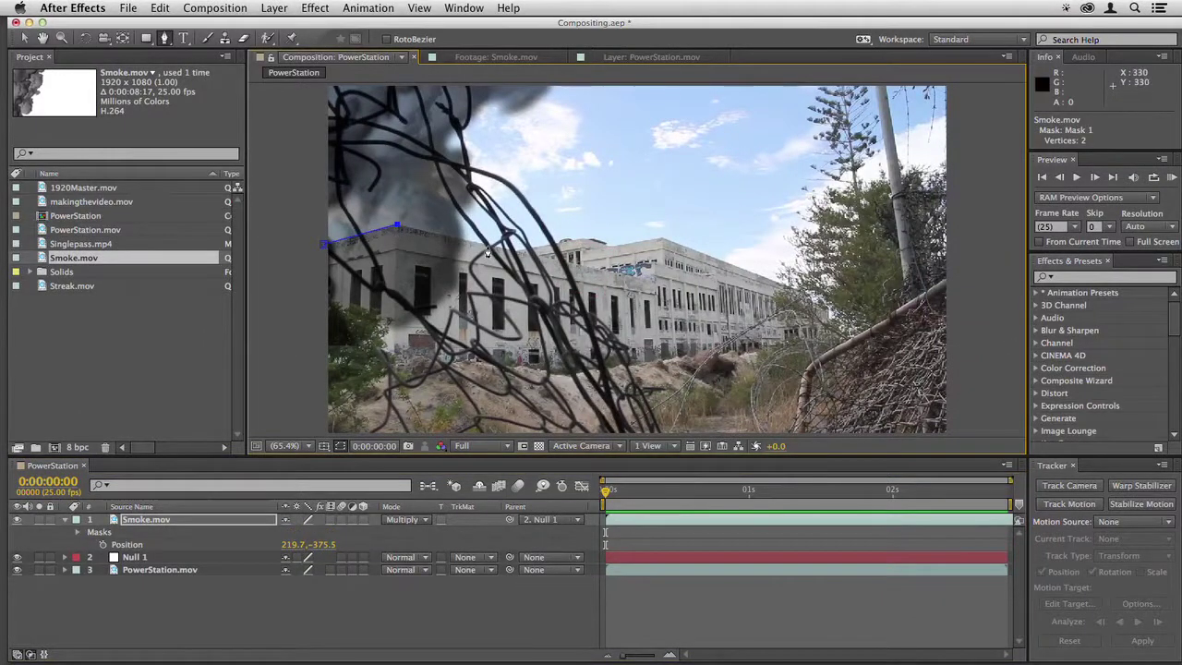
{"action": "left_click", "coordinate": [441, 387]}
{"action": "left_click", "coordinate": [324, 247]}
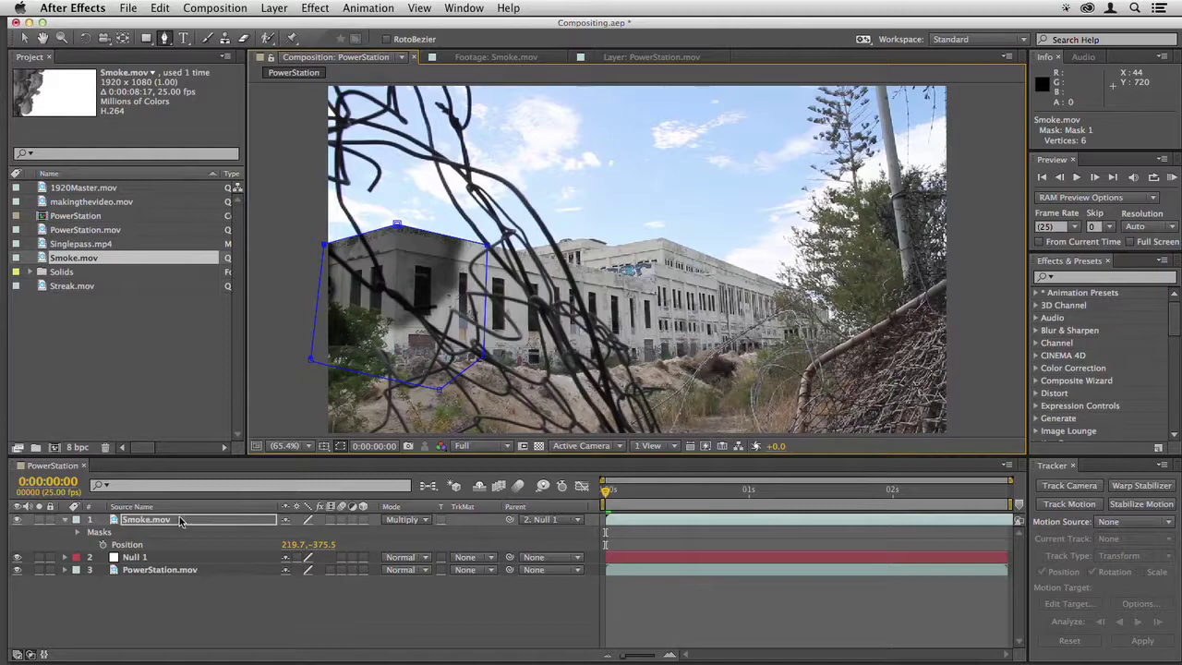
Invert the smoke layer's mask and preview the smoke behind the building.
{"action": "key", "text": "m"}
{"action": "left_click", "coordinate": [336, 533]}
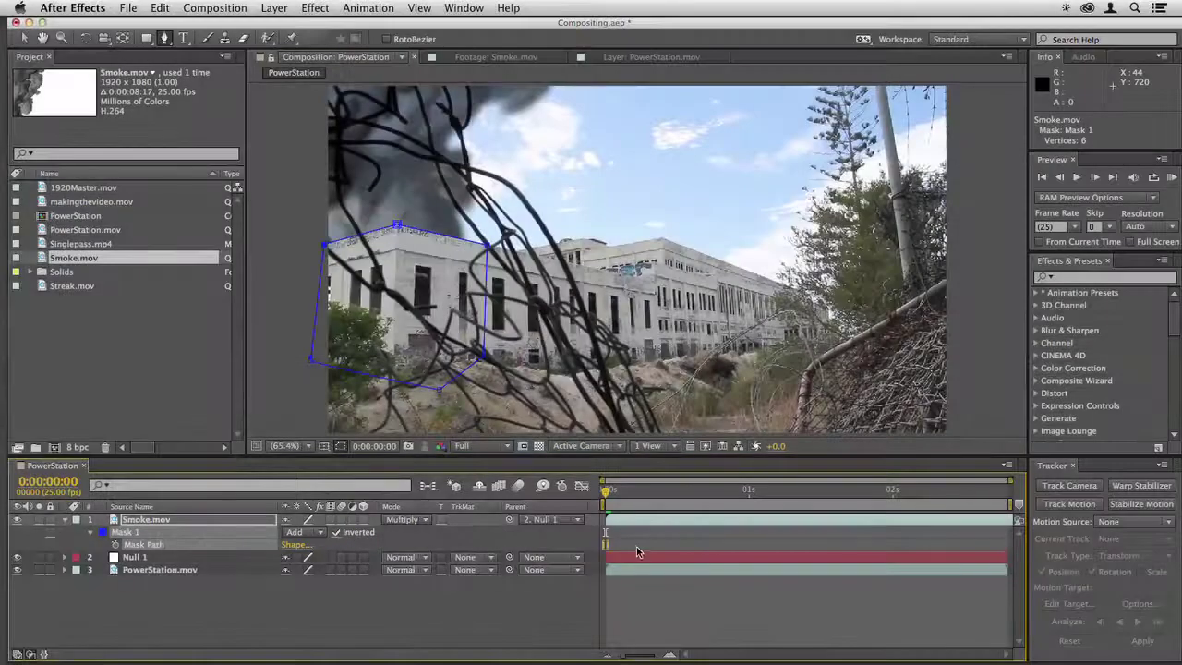
{"action": "left_click", "coordinate": [637, 545]}
{"action": "key", "text": "space"}
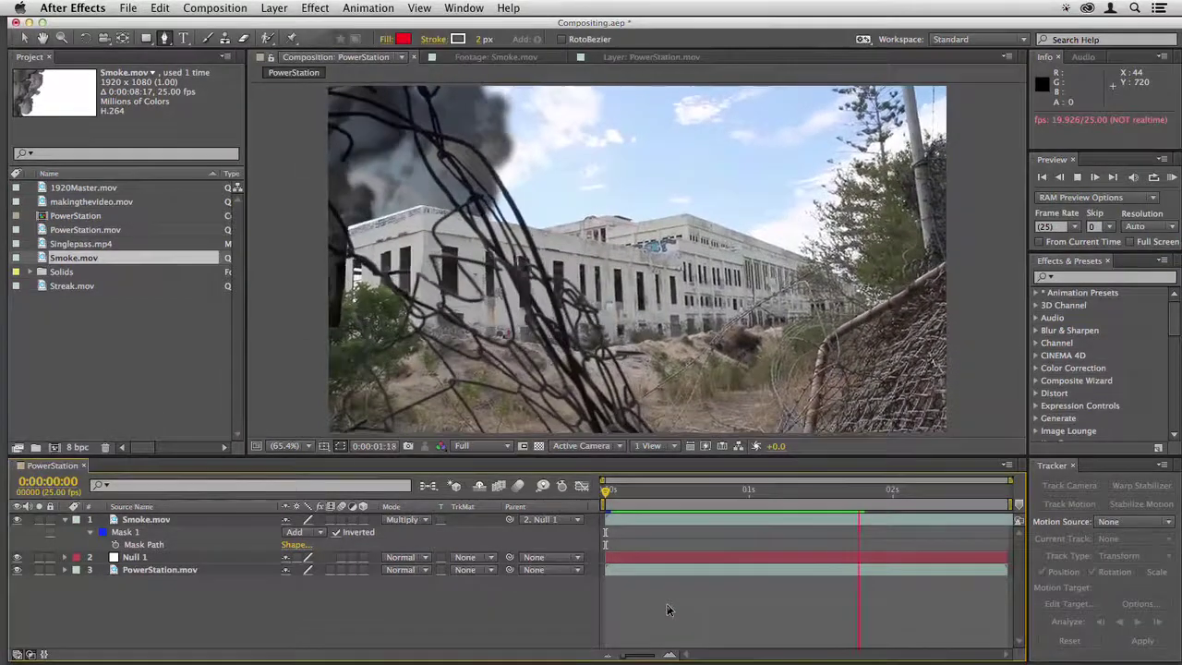
{"action": "key", "text": "space"}
At 0:00:02:14, reshape the smoke mask's points to cover the far end and roofline of the building's near block.
{"action": "left_click", "coordinate": [985, 493]}
{"action": "mouse_move", "coordinate": [988, 499]}
{"action": "left_mouse_down"}
{"action": "mouse_move", "coordinate": [999, 500]}
{"action": "mouse_move", "coordinate": [979, 499]}
{"action": "left_mouse_up"}
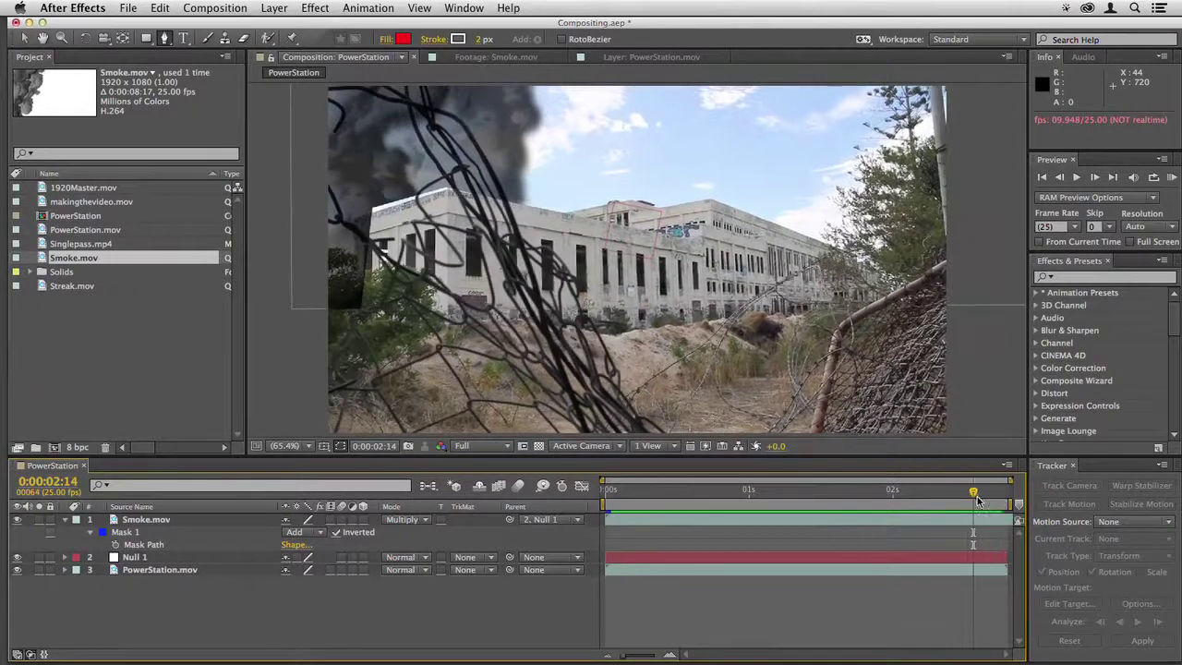
{"action": "left_click", "coordinate": [924, 519]}
{"action": "left_click_drag", "start_coordinate": [361, 328], "coordinate": [349, 221]}
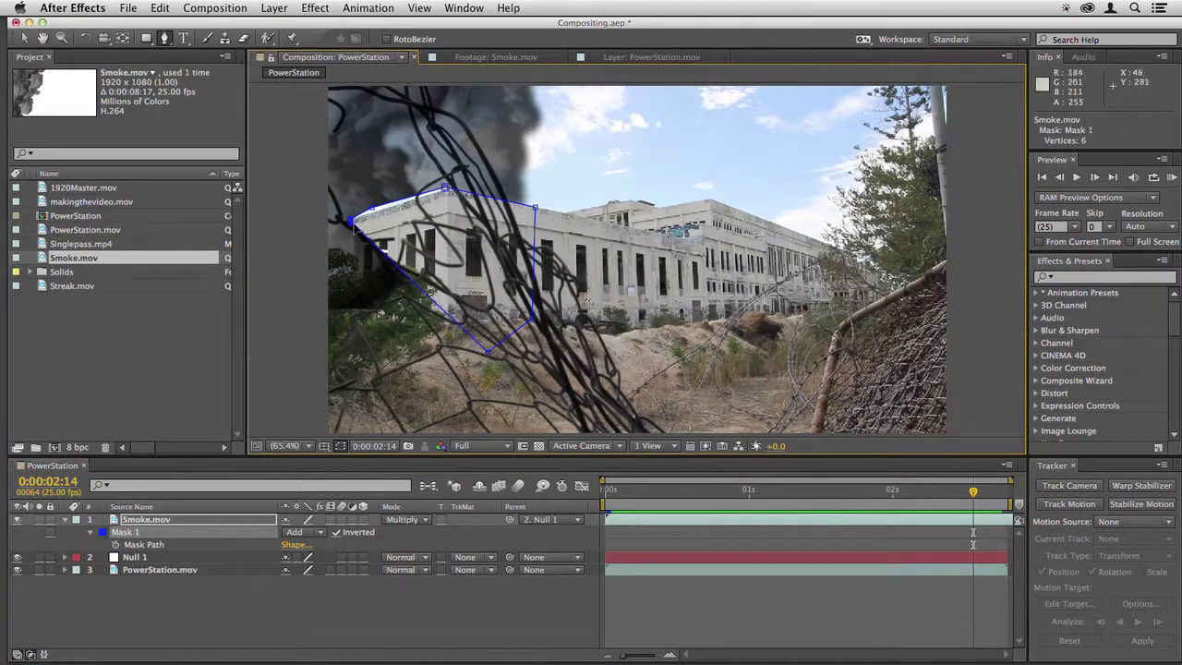
{"action": "left_click_drag", "start_coordinate": [489, 350], "coordinate": [355, 275]}
{"action": "left_click_drag", "start_coordinate": [354, 225], "coordinate": [374, 217]}
{"action": "left_click_drag", "start_coordinate": [449, 191], "coordinate": [454, 193]}
Review the masked smoke along the roofline at 100% magnification, from the first frame to 0:00:02:19.
{"action": "left_click_drag", "start_coordinate": [971, 493], "coordinate": [561, 506]}
{"action": "key", "text": "slash"}
{"action": "key", "text": "space"}
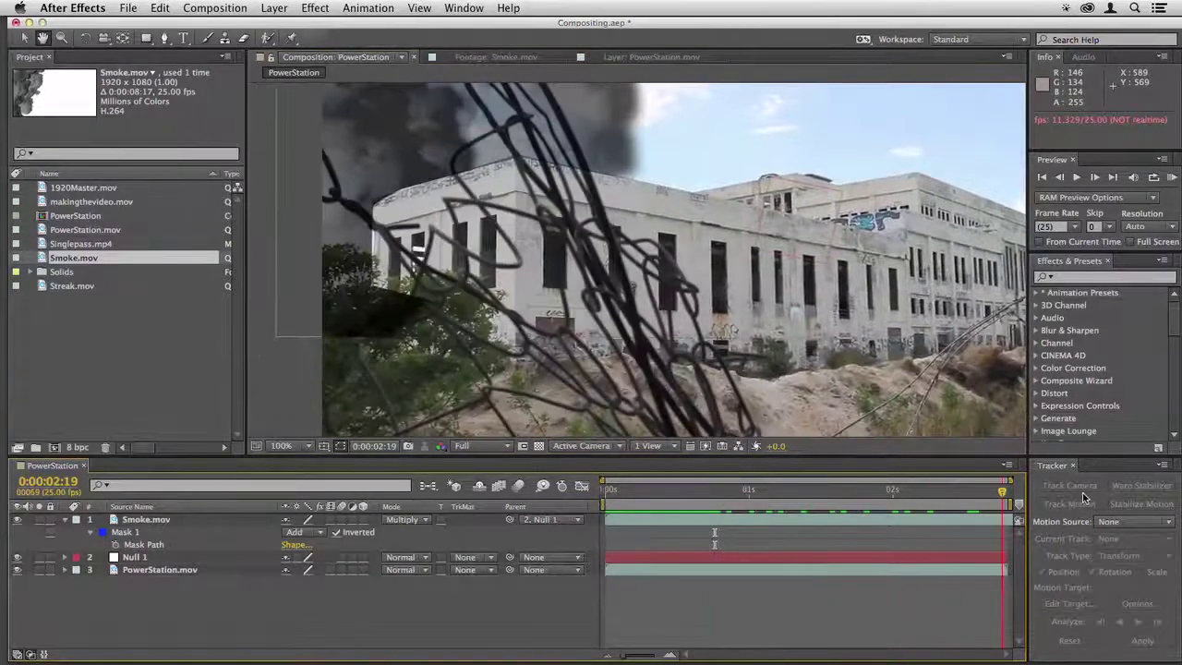
{"action": "left_click_drag", "start_coordinate": [1097, 498], "coordinate": [1051, 500]}
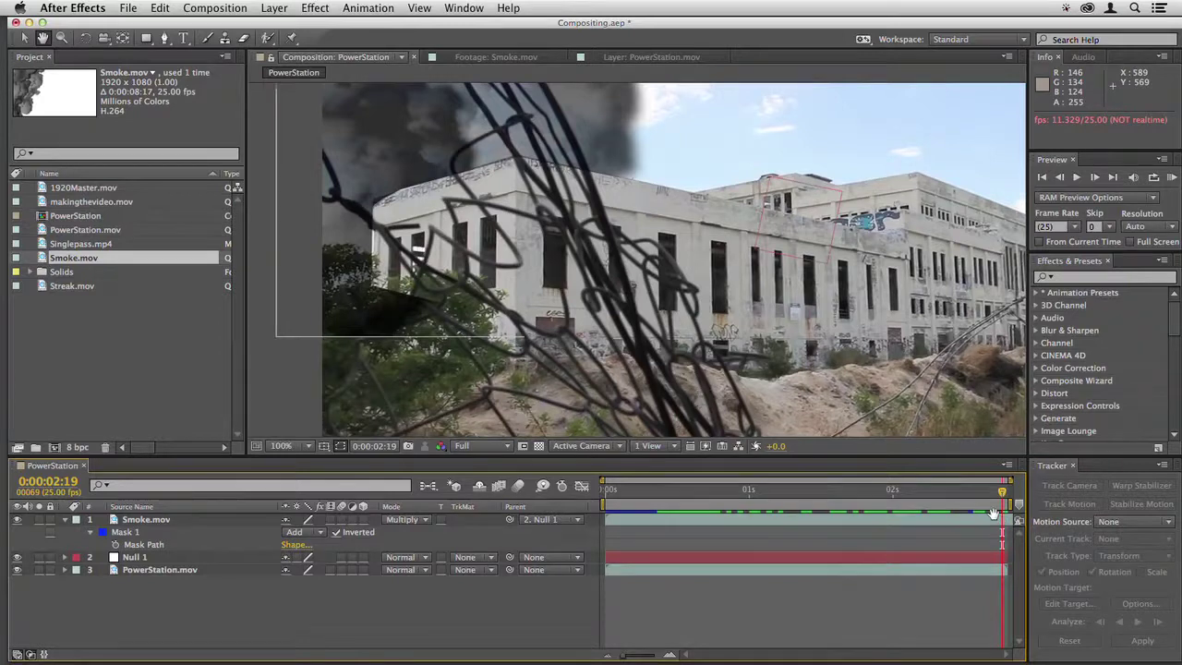
{"action": "key", "text": "v"}
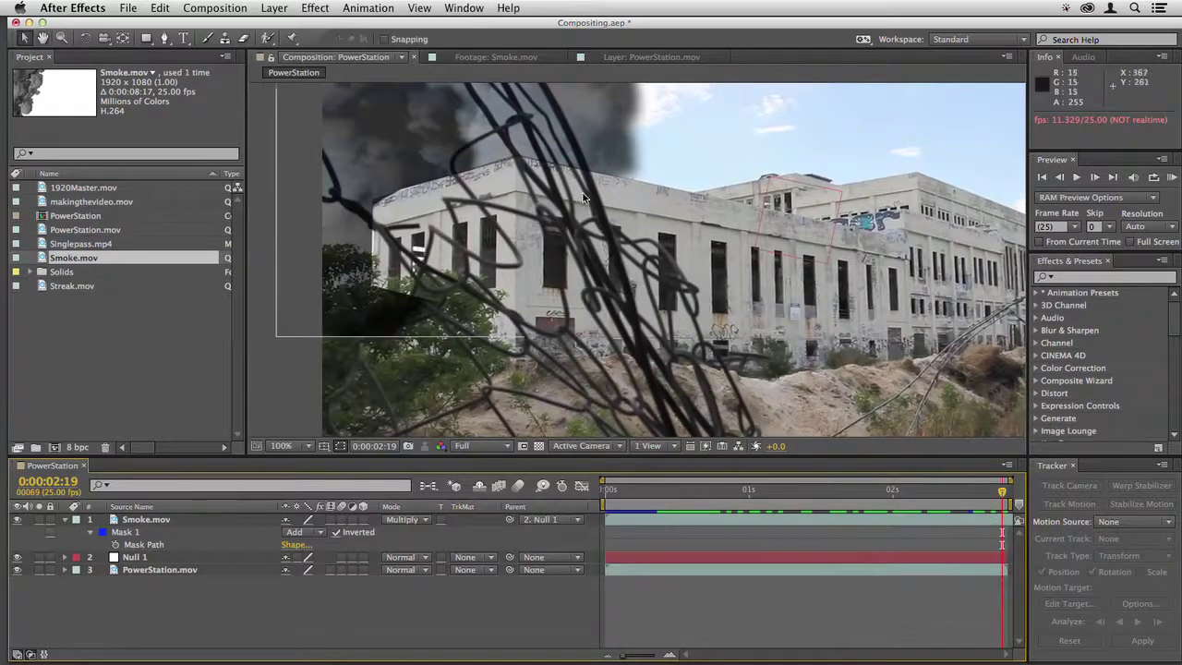
Set the feather of the smoke layer's mask to 2 pixels.
{"action": "left_click", "coordinate": [129, 533]}
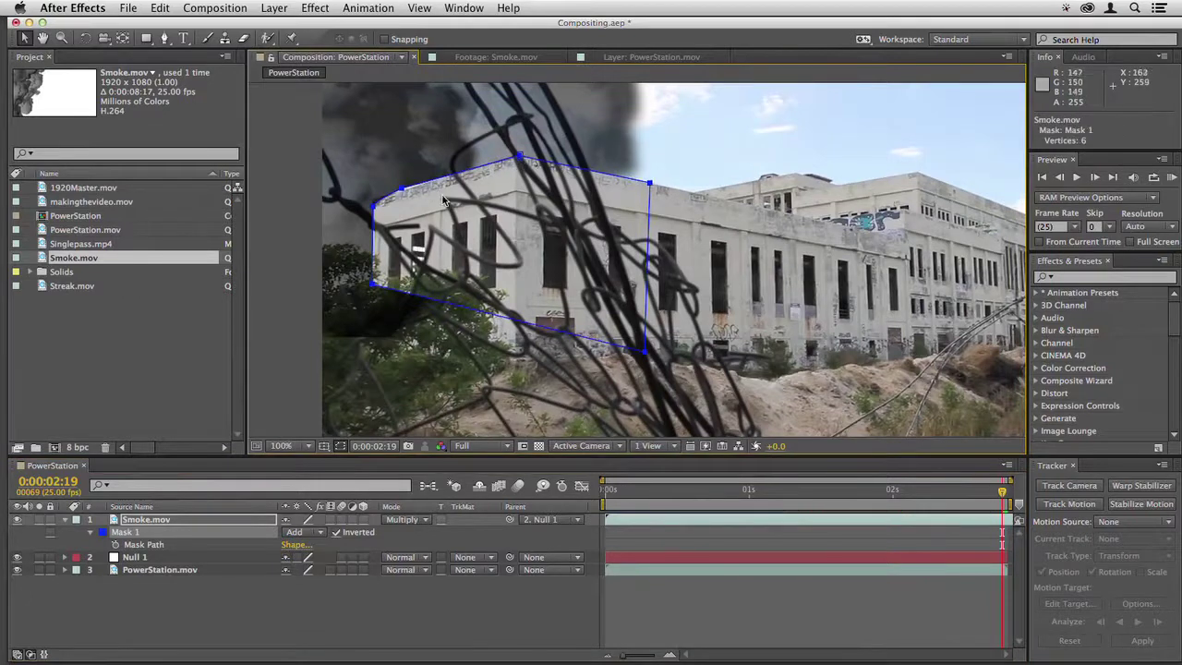
{"action": "left_click", "coordinate": [624, 526]}
{"action": "key", "text": "f"}
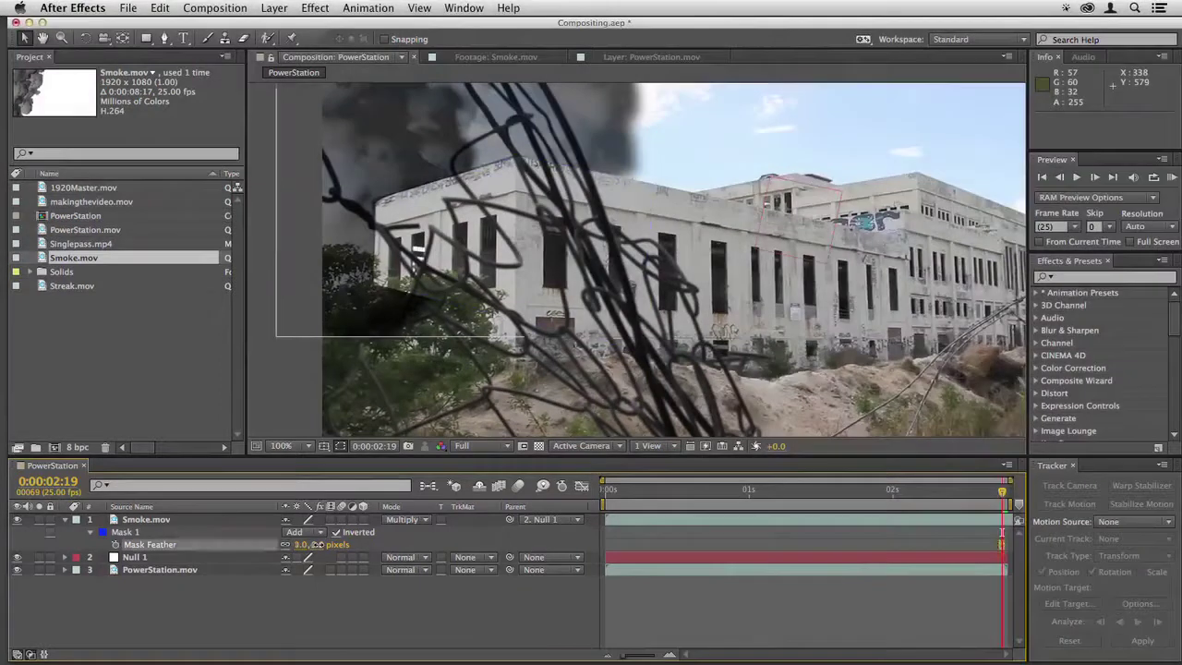
{"action": "left_click_drag", "start_coordinate": [316, 544], "coordinate": [316, 544]}
{"action": "left_click", "coordinate": [669, 541]}
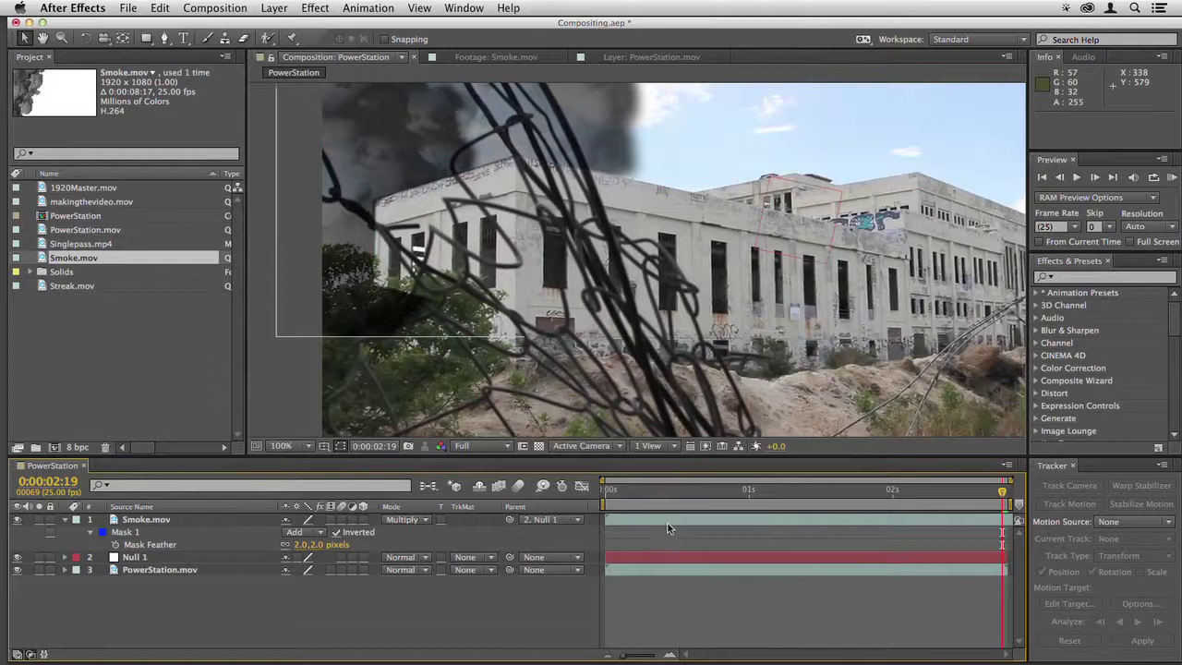
Set a Mask Path keyframe for the smoke mask at 0:00:02:19.
{"action": "left_click", "coordinate": [669, 521]}
{"action": "left_click", "coordinate": [647, 535]}
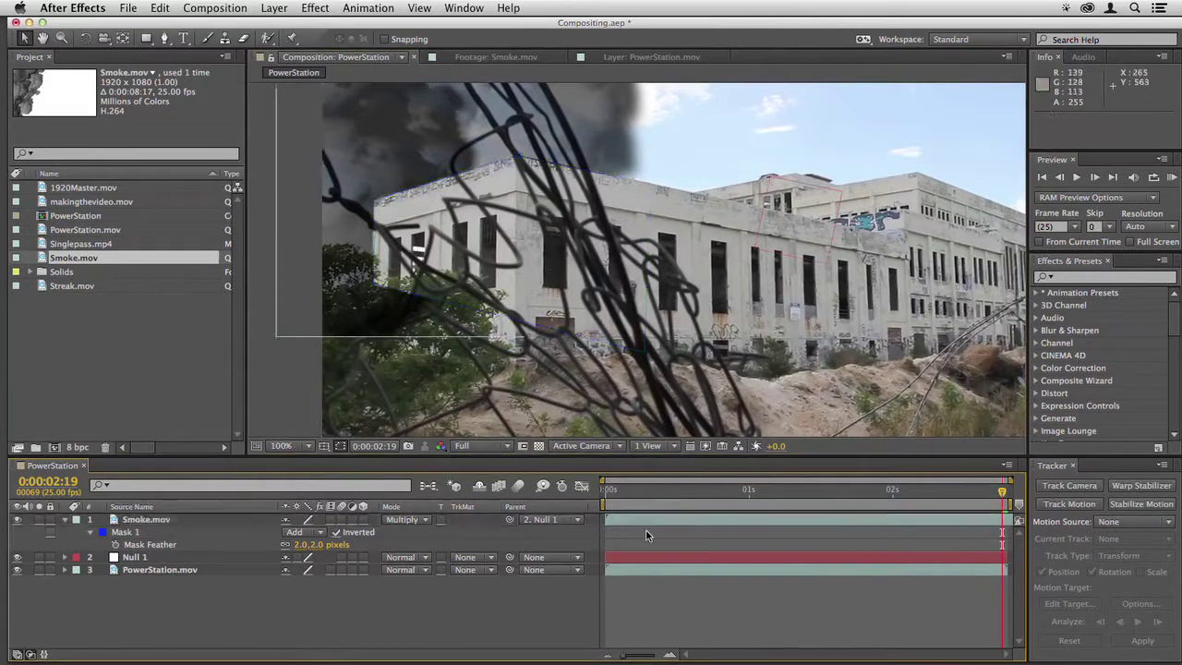
{"action": "left_click", "coordinate": [125, 533]}
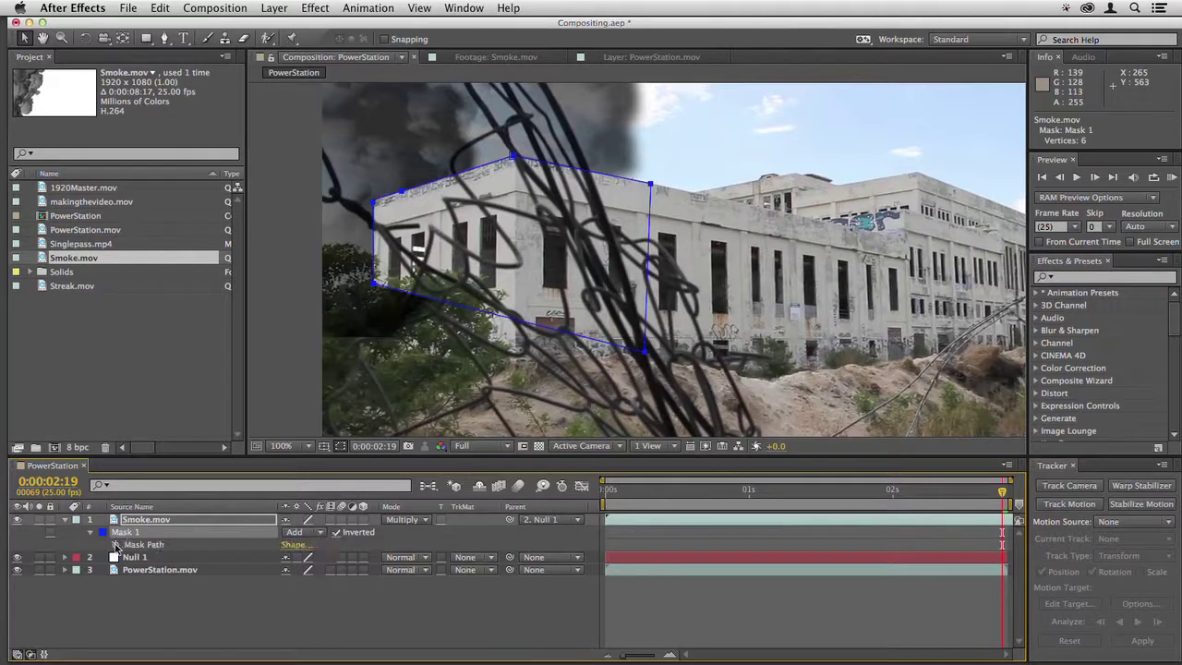
{"action": "left_click", "coordinate": [114, 545]}
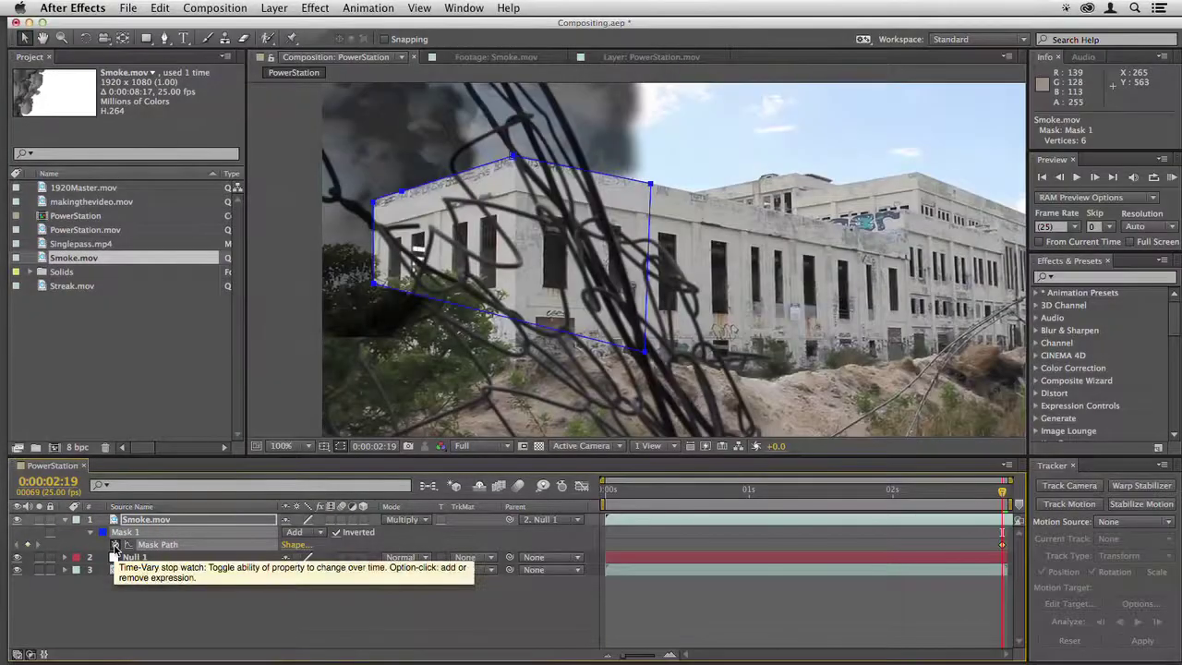
At the first frame, raise the mask's corner point and adjust its outer roofline point to about -11, 330 to follow the building.
{"action": "left_click_drag", "start_coordinate": [1004, 499], "coordinate": [602, 499]}
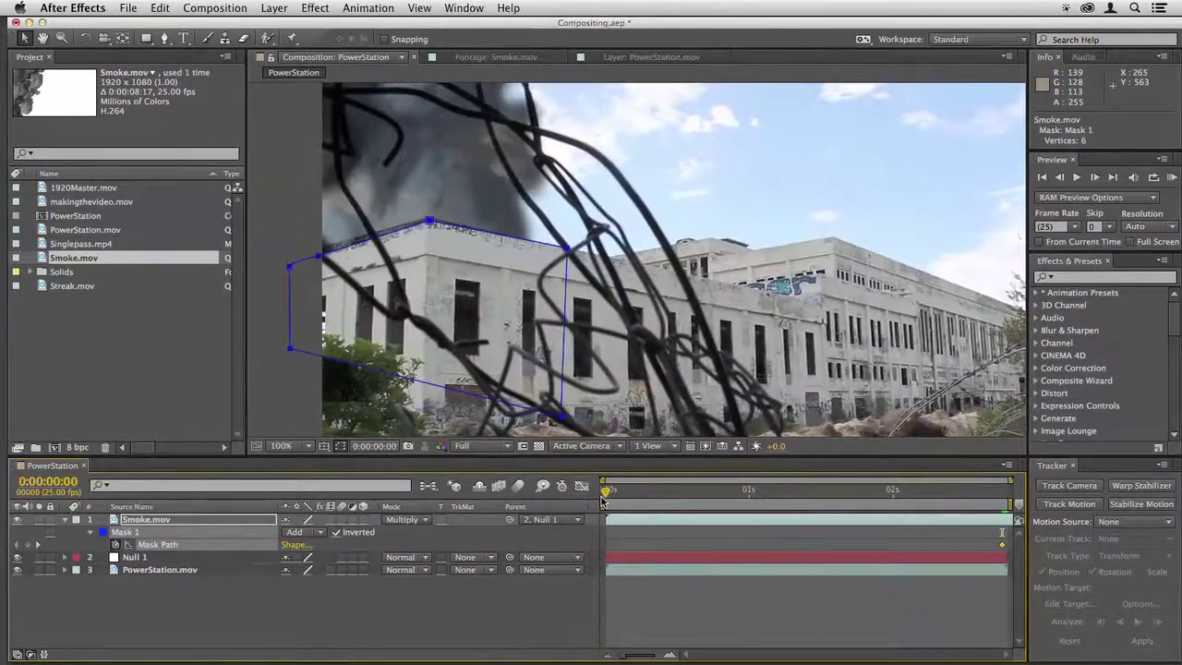
{"action": "left_click", "coordinate": [427, 234]}
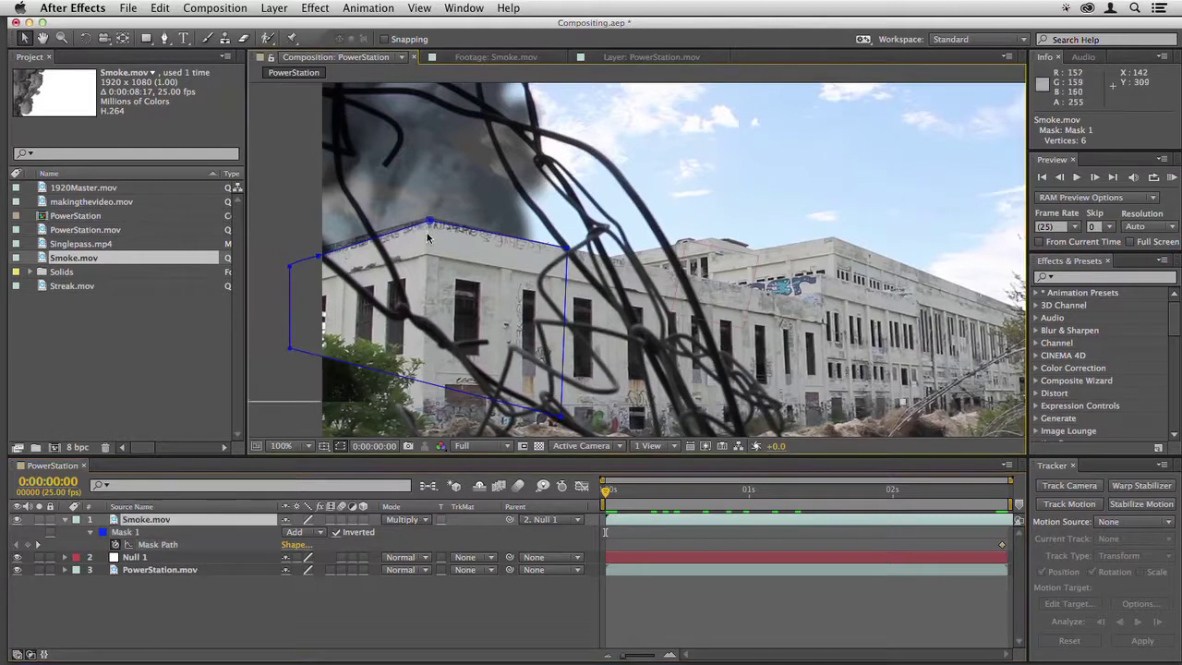
{"action": "left_click_drag", "start_coordinate": [429, 223], "coordinate": [429, 217]}
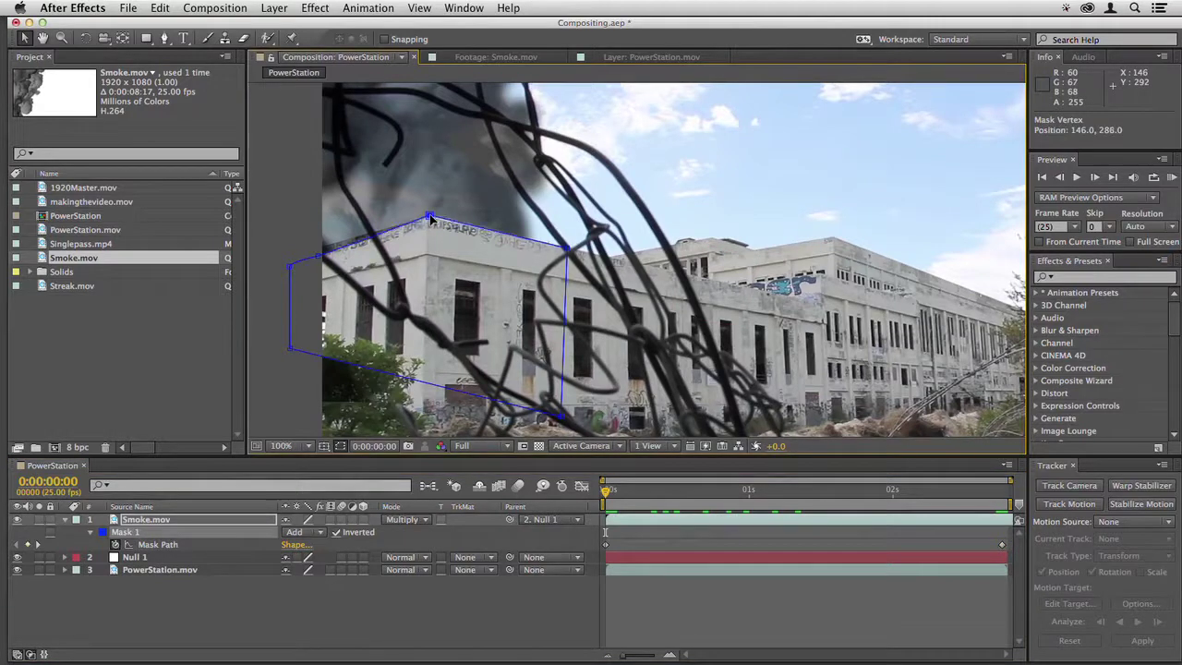
{"action": "left_click", "coordinate": [314, 251]}
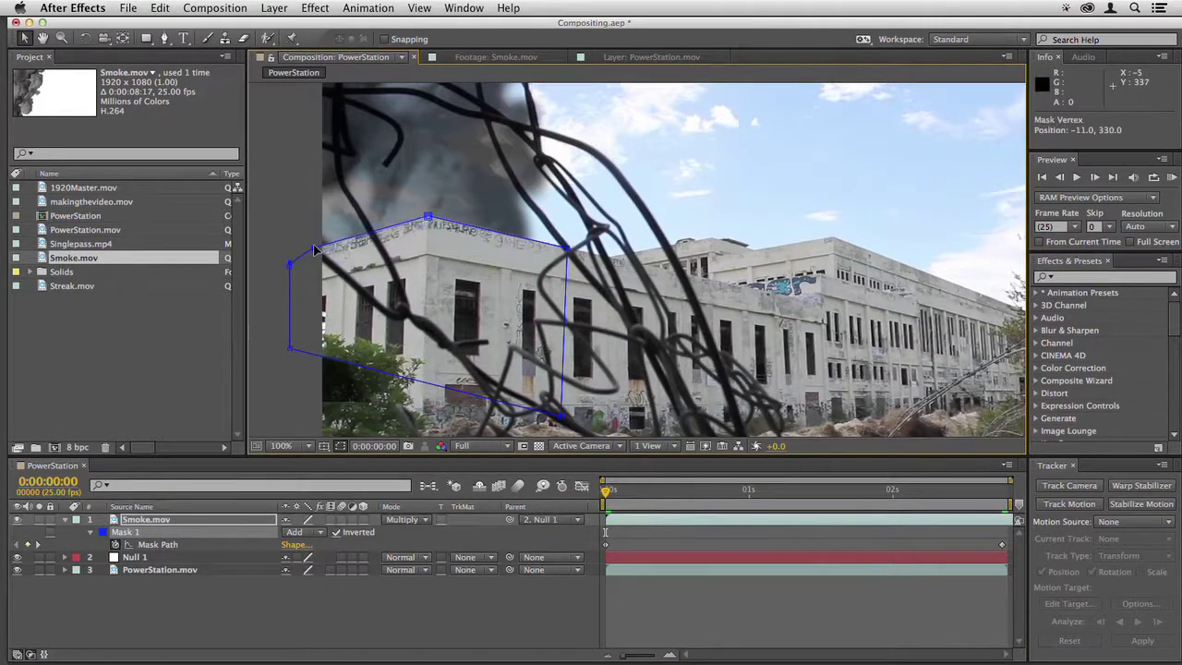
Set the smoke mask's feather to 7 pixels and its expansion to -2 pixels, and preview the composition.
{"action": "key", "text": "comma"}
{"action": "key", "text": "m"}
{"action": "key", "text": "m"}
{"action": "key", "text": "space"}
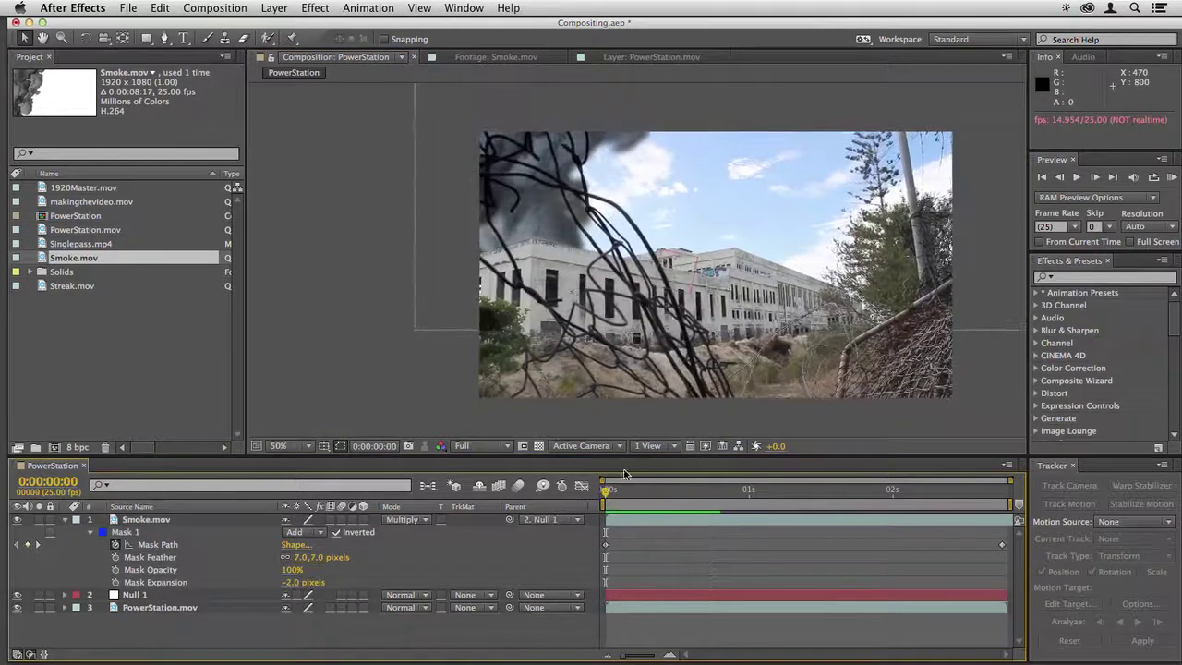
Try the Color Burn blending mode on the Smoke.mov layer.
{"action": "left_click", "coordinate": [308, 446]}
{"action": "left_click", "coordinate": [316, 441]}
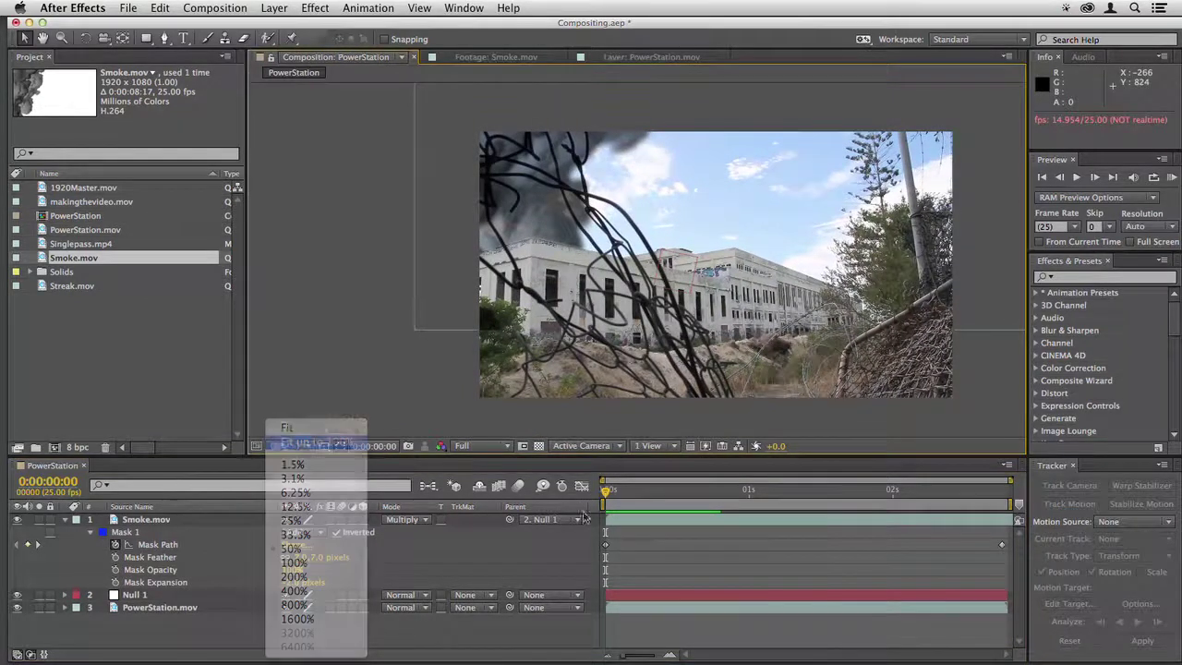
{"action": "left_click", "coordinate": [667, 537]}
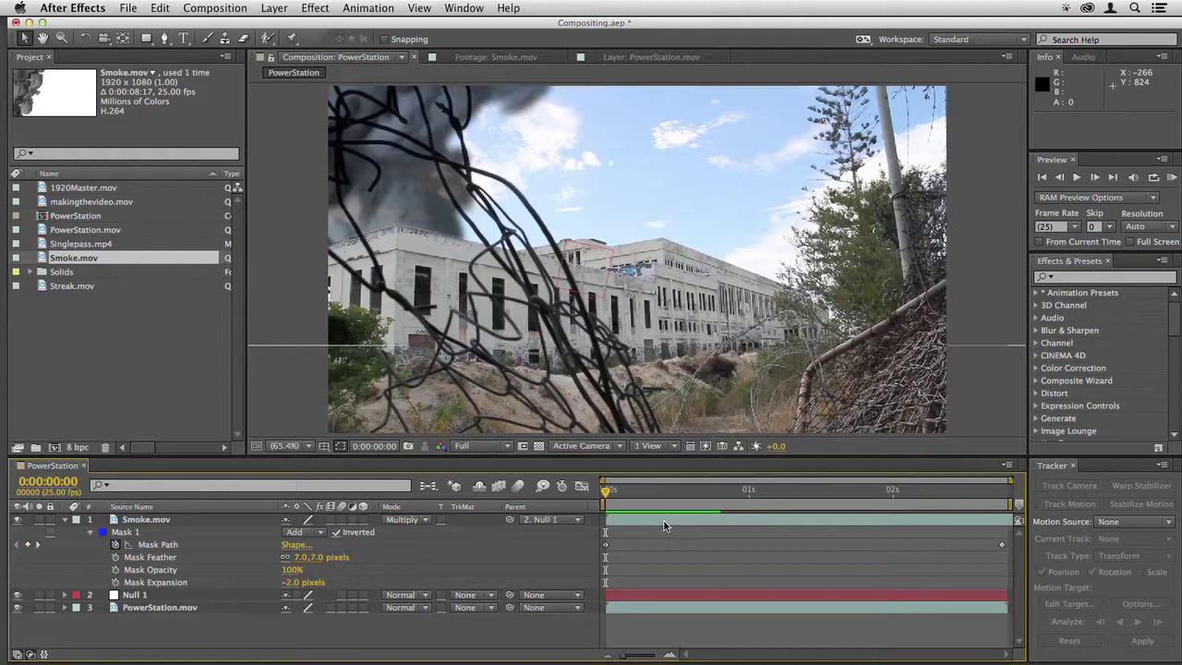
{"action": "left_click", "coordinate": [664, 523]}
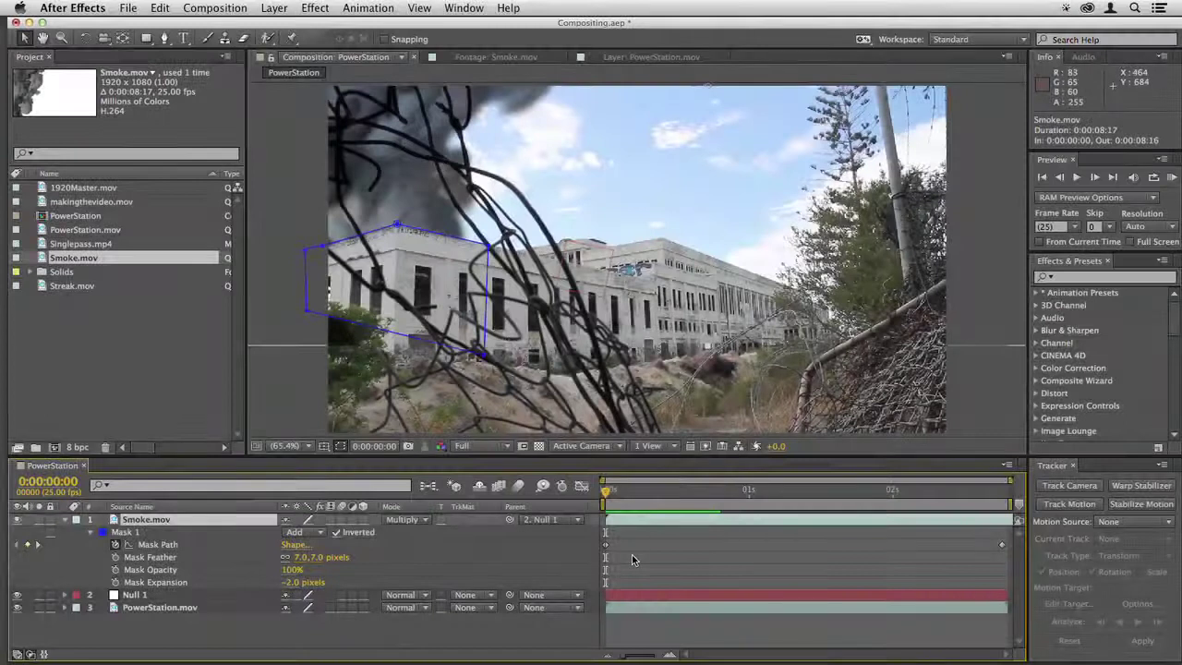
{"action": "left_click", "coordinate": [632, 554]}
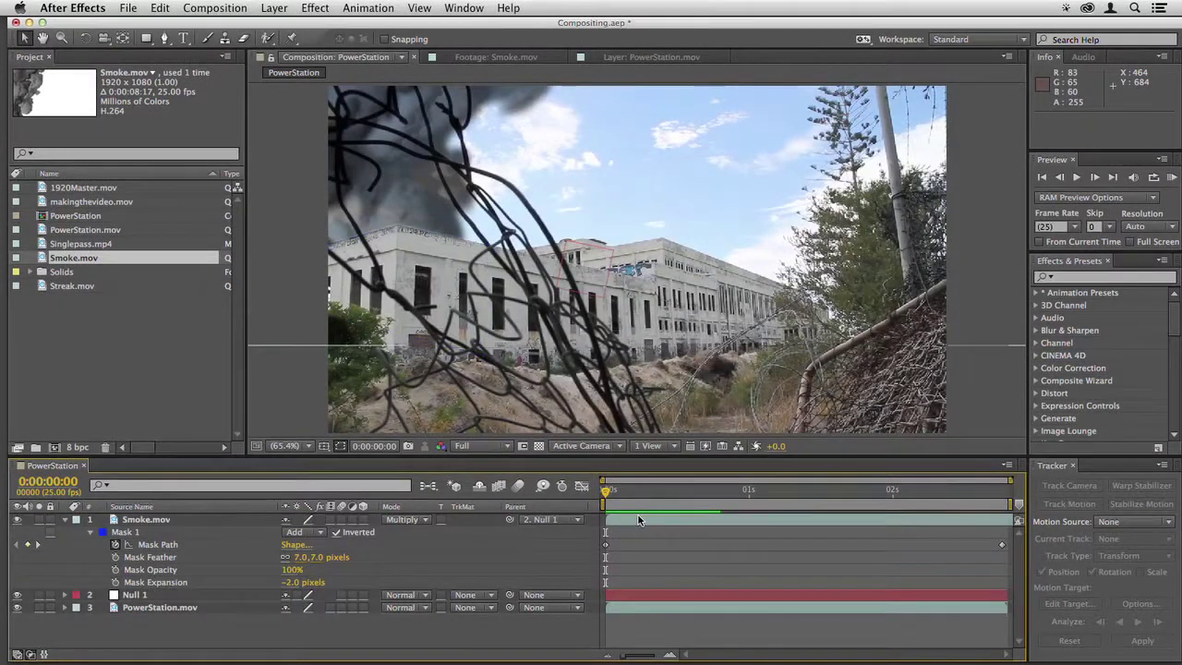
{"action": "left_click", "coordinate": [637, 521]}
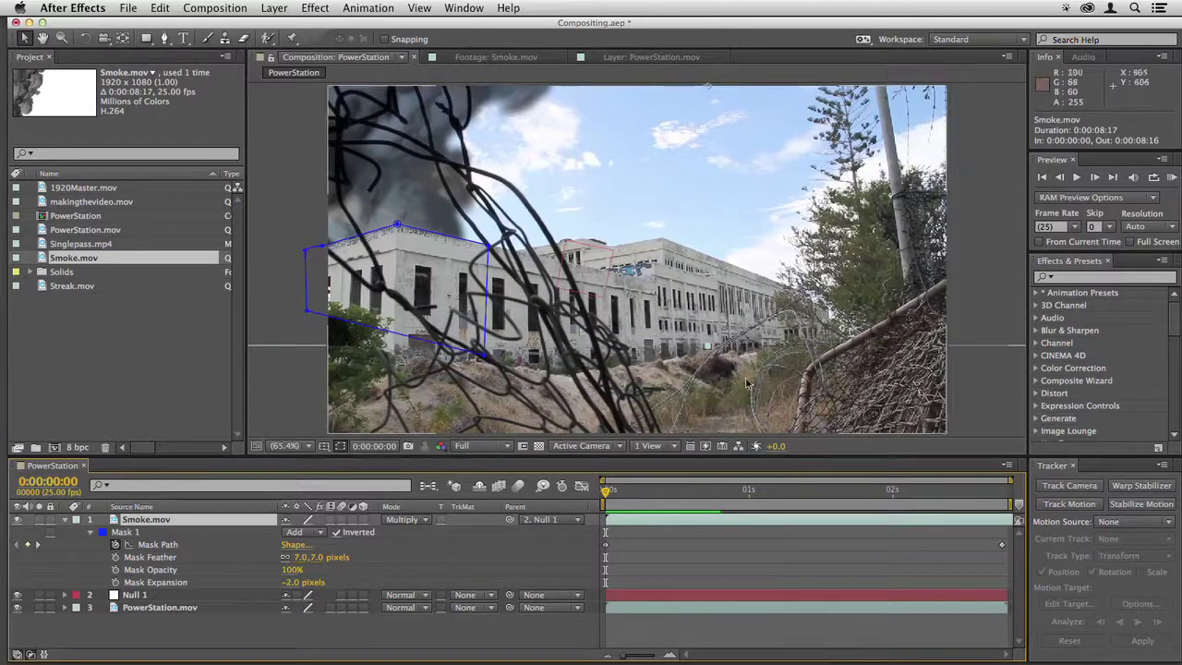
{"action": "right_click", "coordinate": [716, 521]}
{"action": "mouse_move", "coordinate": [766, 280]}
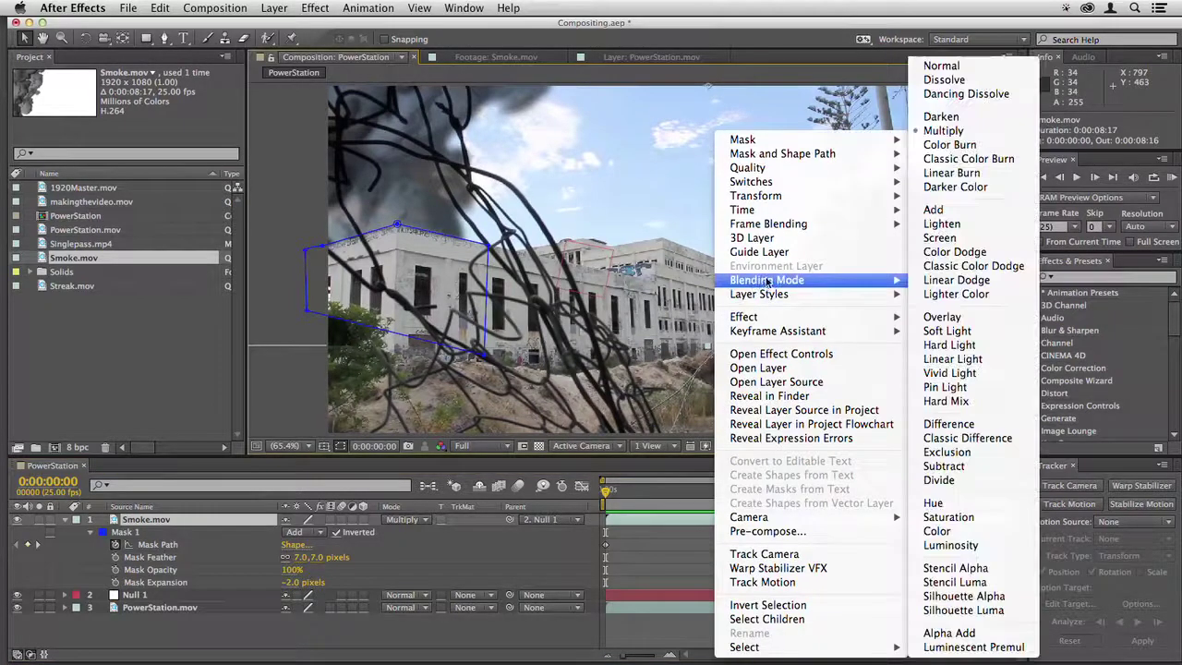
{"action": "left_click", "coordinate": [935, 146]}
{"action": "right_click", "coordinate": [698, 294]}
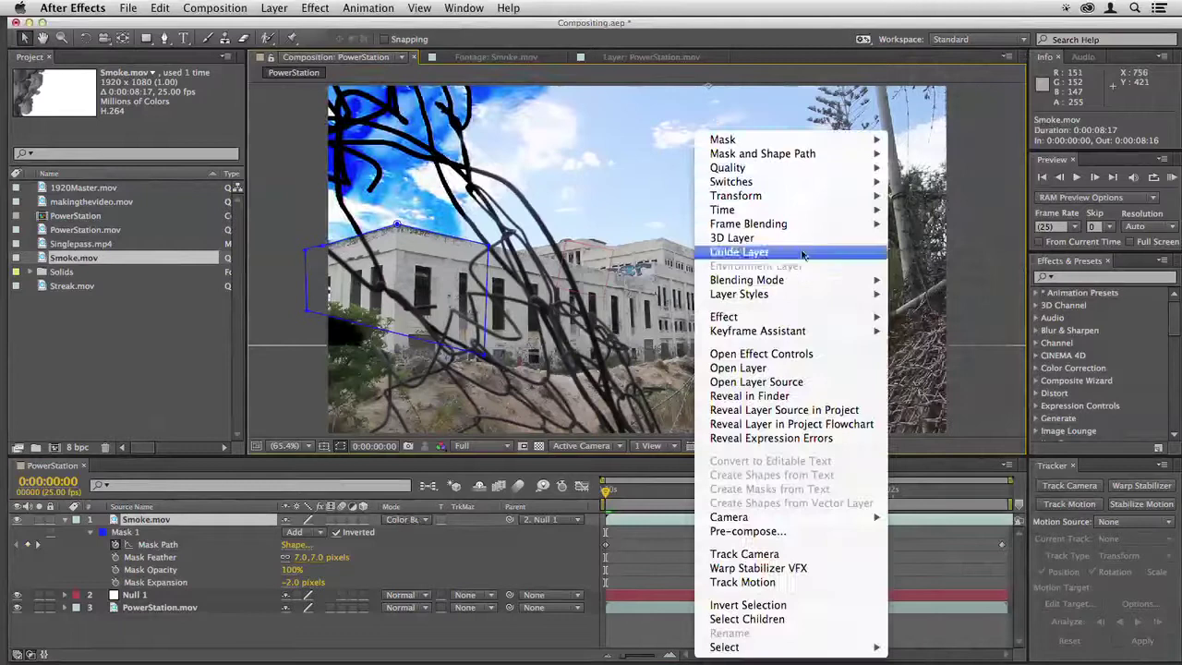
{"action": "left_click", "coordinate": [545, 318]}
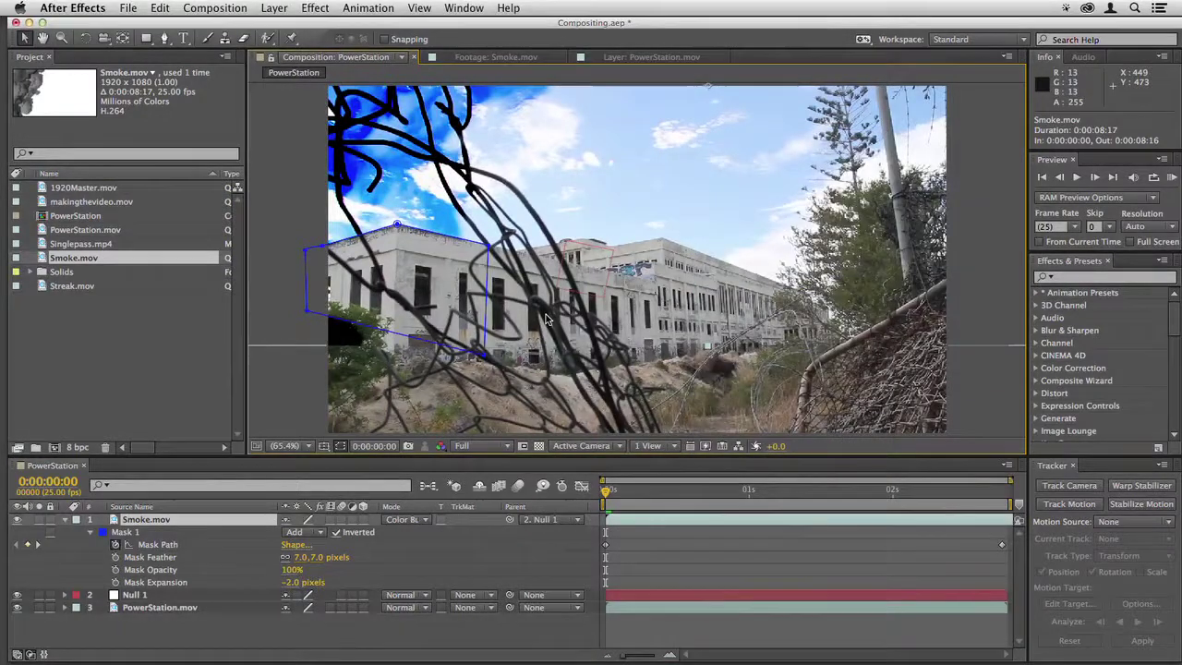
Cycle the Smoke.mov layer through the other blending modes and settle on Darken.
{"action": "key", "text": "shift+equal"}
{"action": "key", "text": "space"}
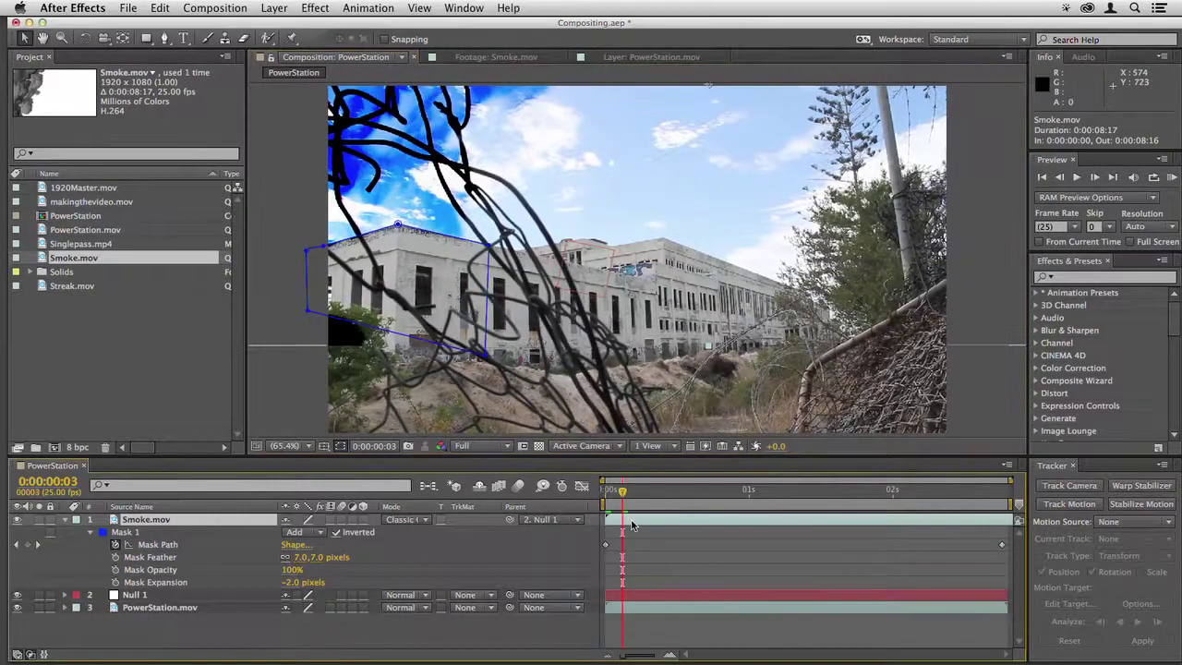
{"action": "key", "text": "shift+equal"}
{"action": "key", "text": "shift+equal"}
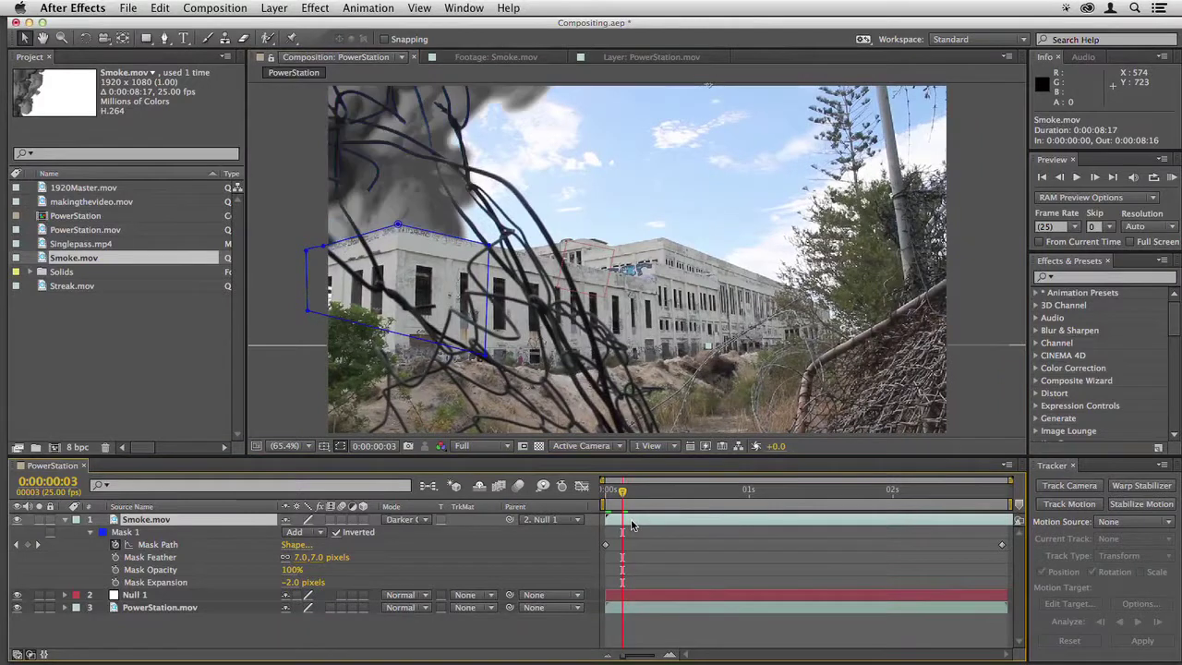
{"action": "key", "text": "shift+equal"}
{"action": "key", "text": "shift+equal"}
{"action": "key", "text": "shift+equal"}
{"action": "key", "text": "shift+equal"}
{"action": "key", "text": "shift+equal"}
{"action": "key", "text": "shift+equal"}
{"action": "key", "text": "shift+equal"}
{"action": "key", "text": "shift+equal"}
{"action": "key", "text": "shift+equal"}
{"action": "key", "text": "shift+equal"}
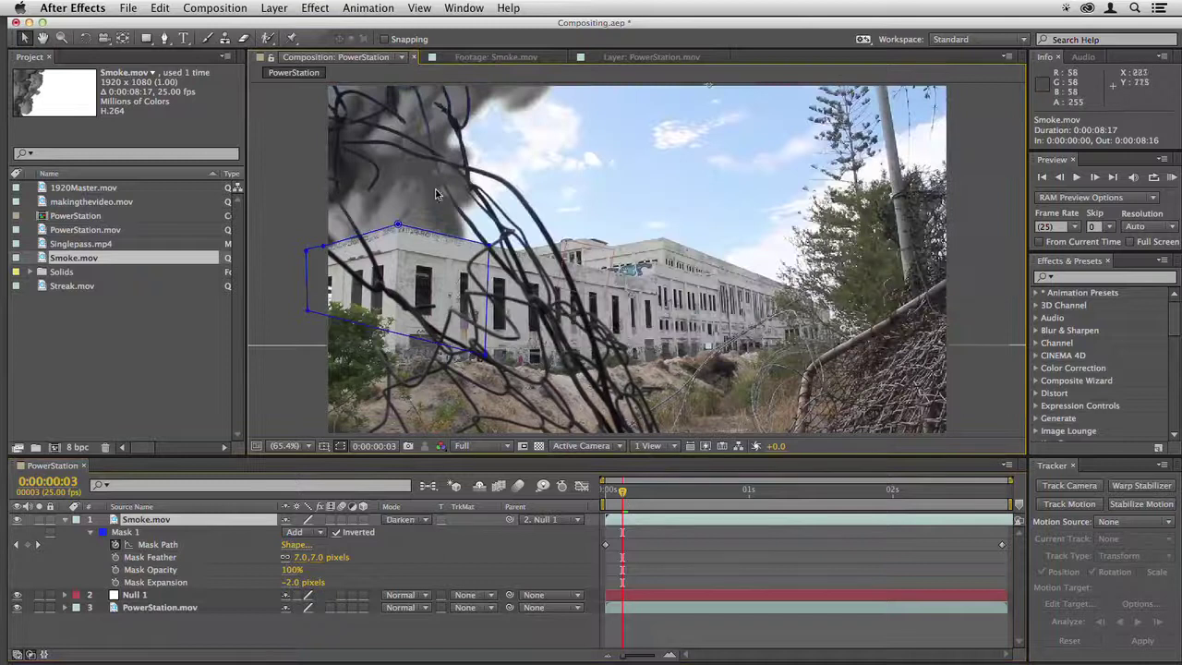
{"action": "right_click", "coordinate": [430, 172]}
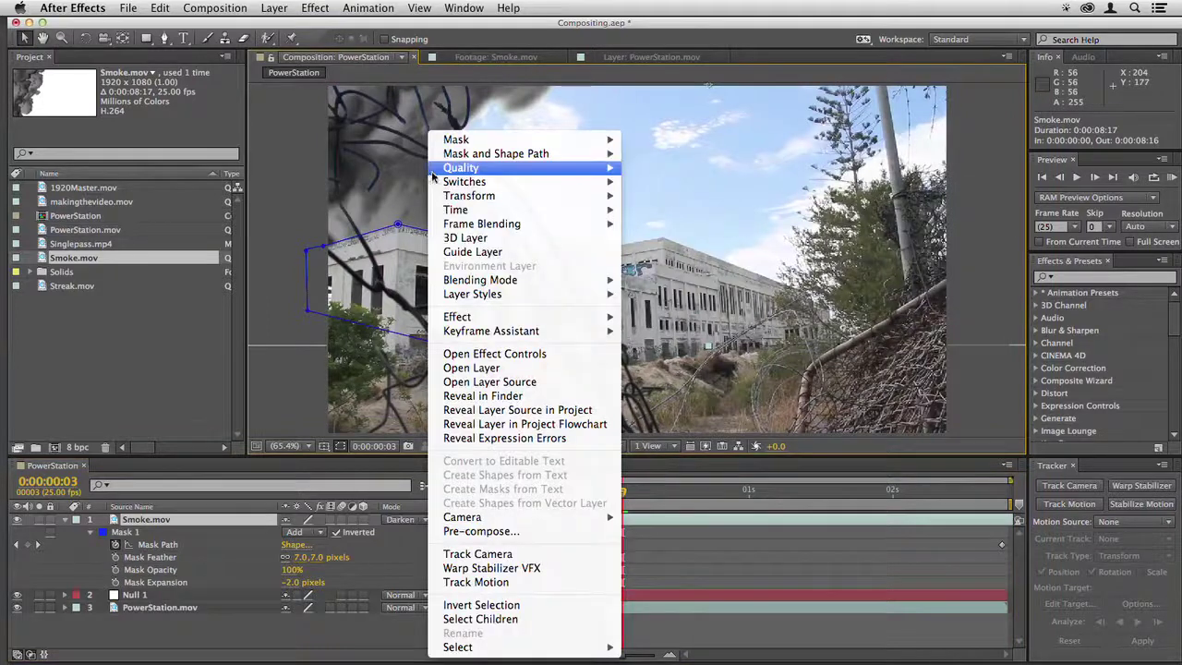
{"action": "mouse_move", "coordinate": [475, 279]}
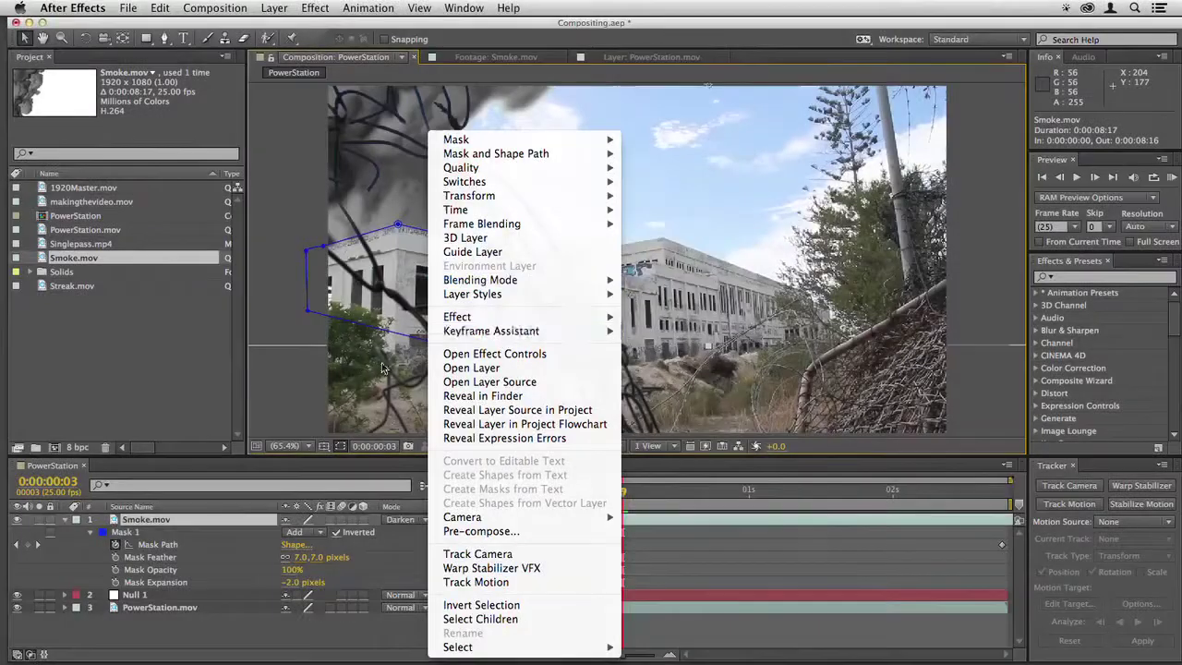
{"action": "left_click", "coordinate": [288, 360]}
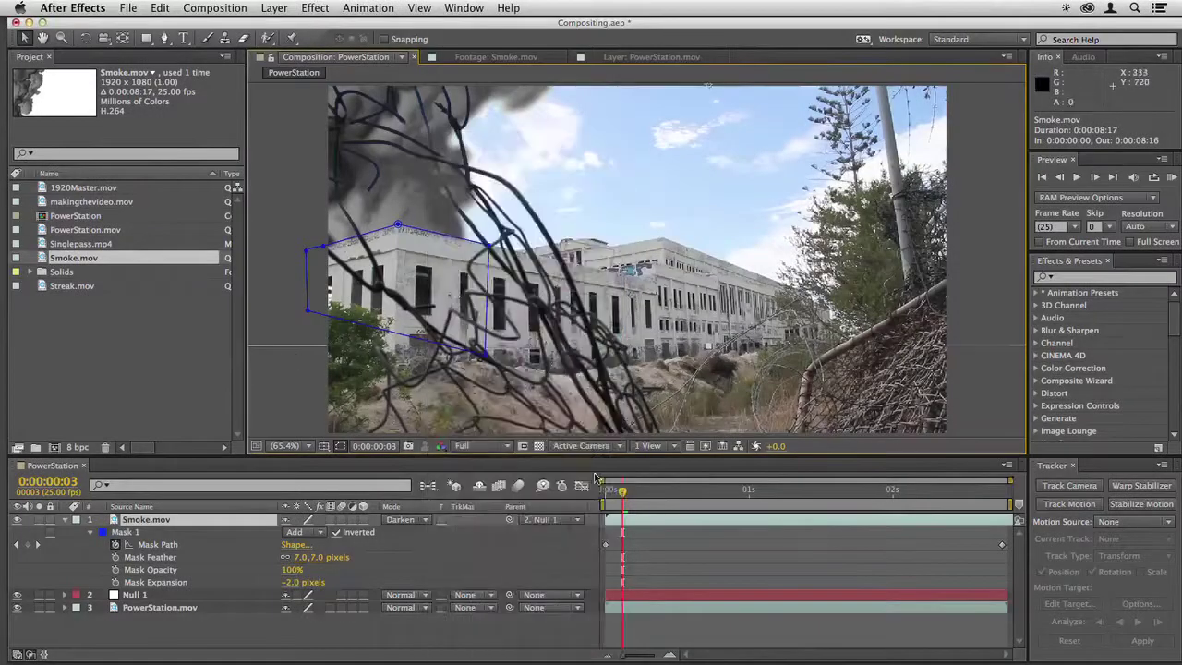
Lower the Smoke.mov layer's opacity to 83% and preview the composition from the first frame.
{"action": "left_click", "coordinate": [655, 533]}
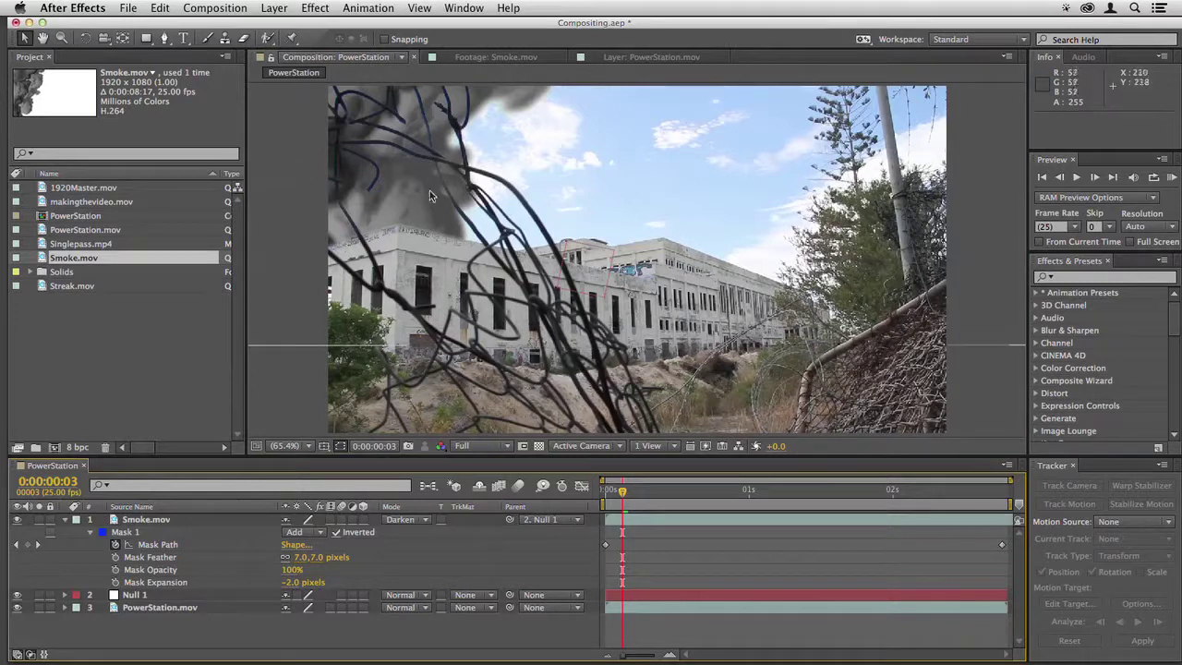
{"action": "left_click", "coordinate": [662, 523]}
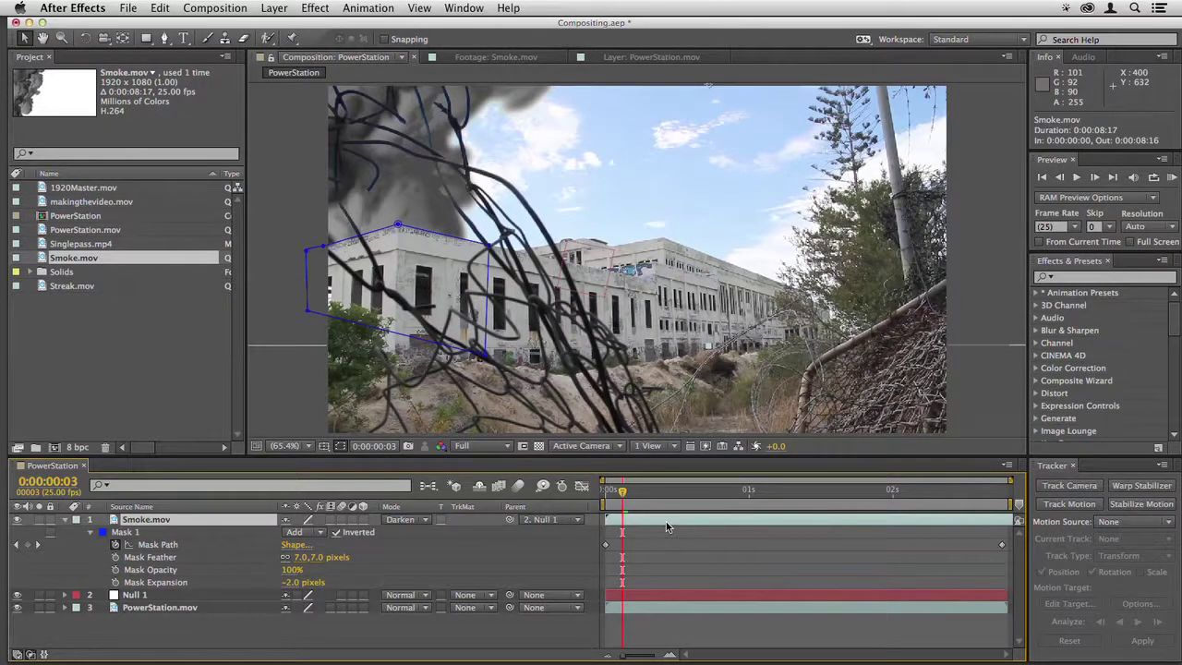
{"action": "key", "text": "t"}
{"action": "left_click_drag", "start_coordinate": [292, 532], "coordinate": [281, 533]}
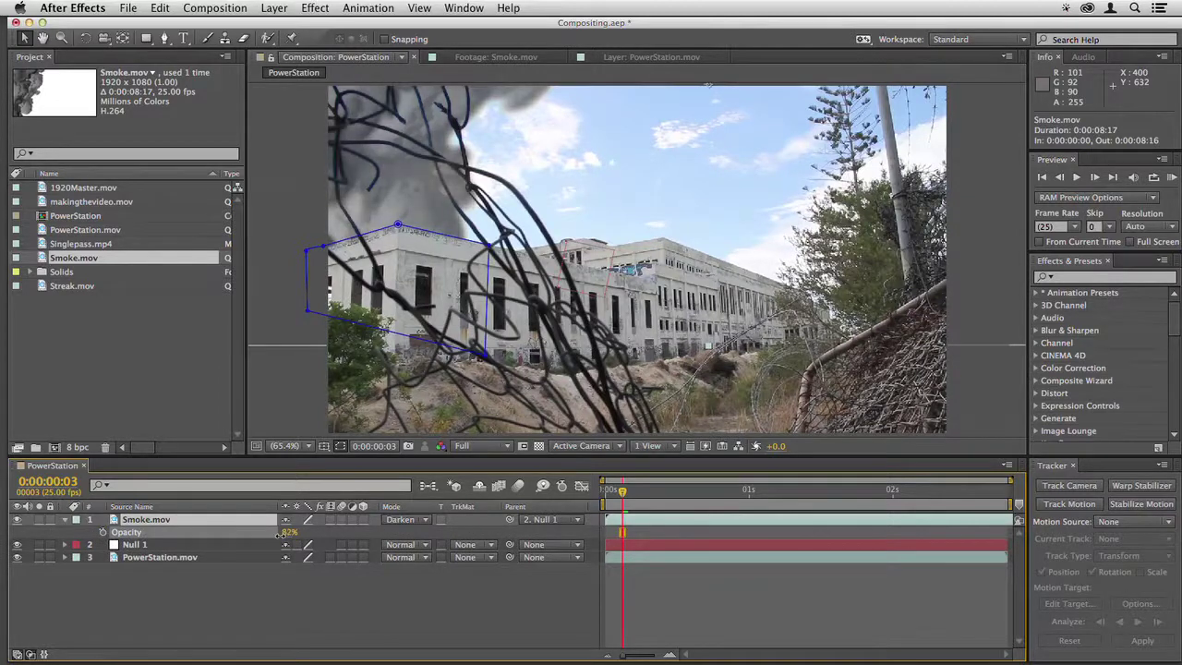
{"action": "left_click_drag", "start_coordinate": [280, 533], "coordinate": [284, 533]}
{"action": "left_click", "coordinate": [694, 532]}
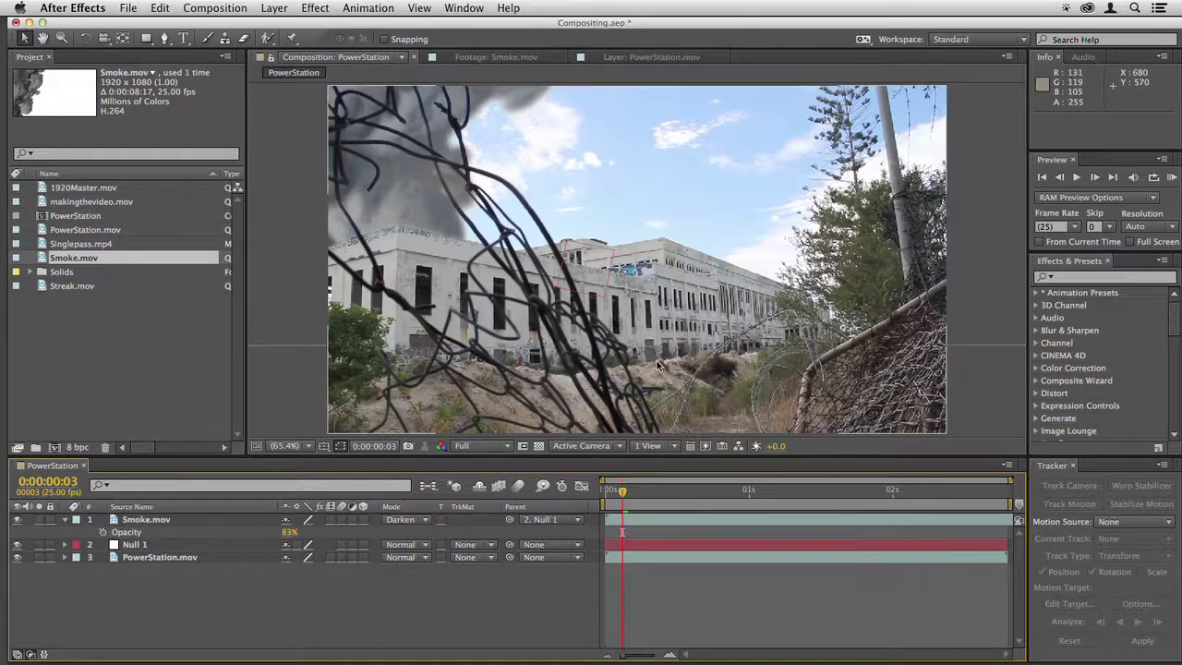
{"action": "key", "text": "KP_0"}
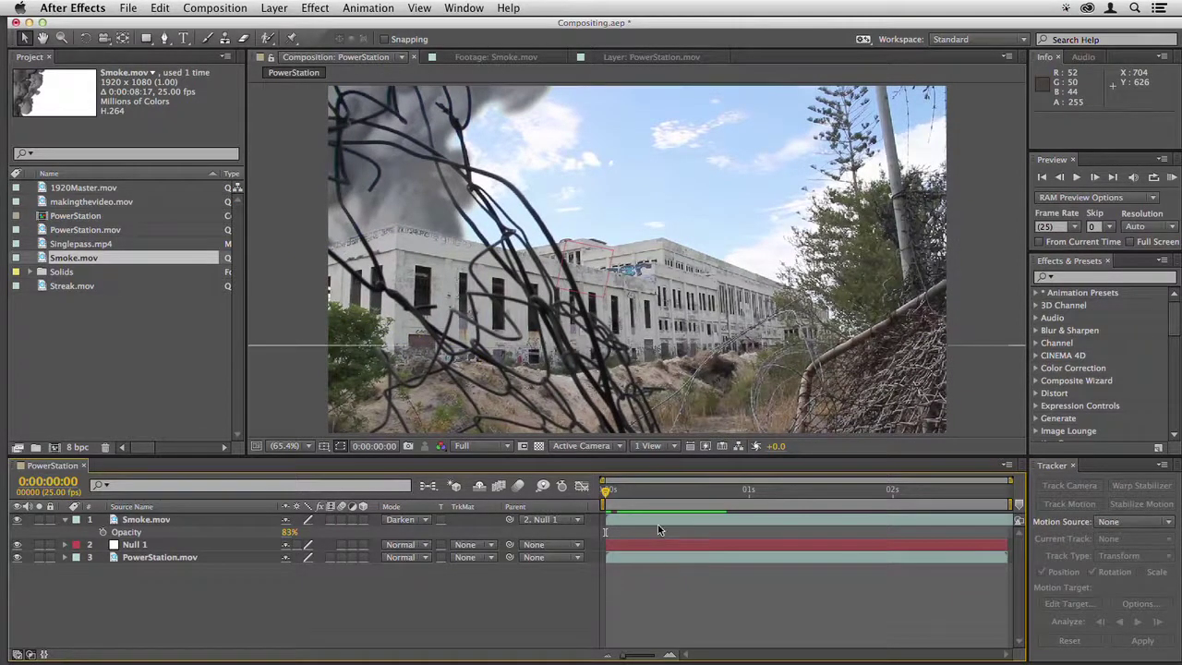
{"action": "left_click", "coordinate": [601, 497]}
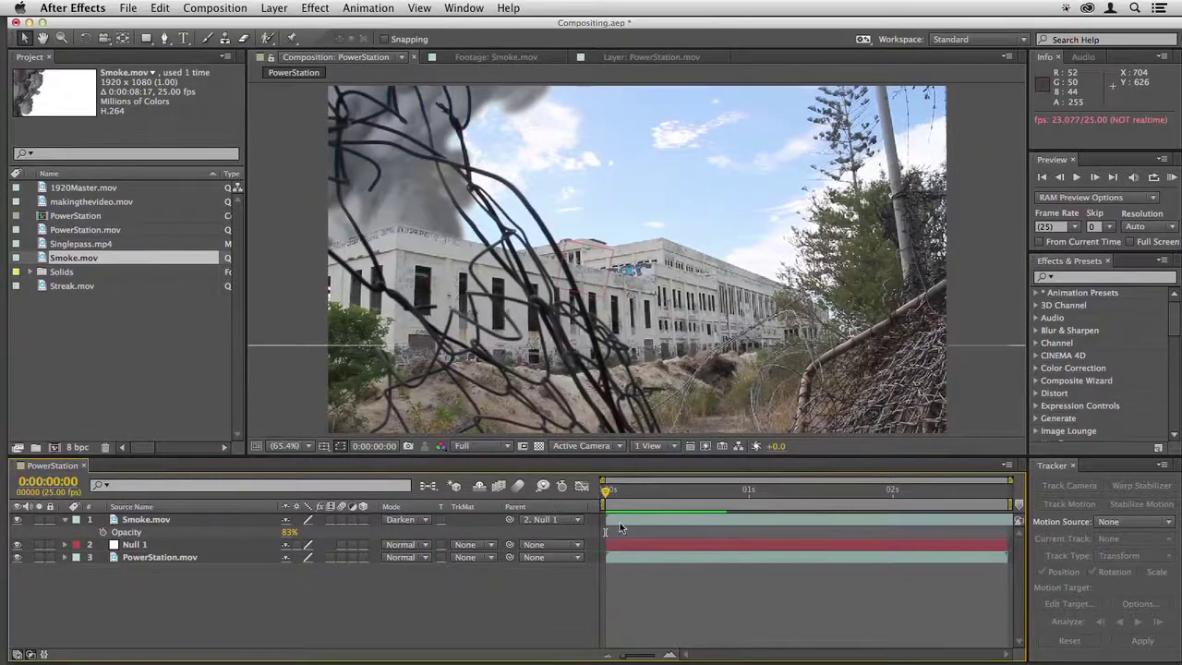
Duplicate the Smoke.mov layer and slide the upper copy earlier so it starts at about -0:00:02:06.
{"action": "left_click", "coordinate": [626, 522]}
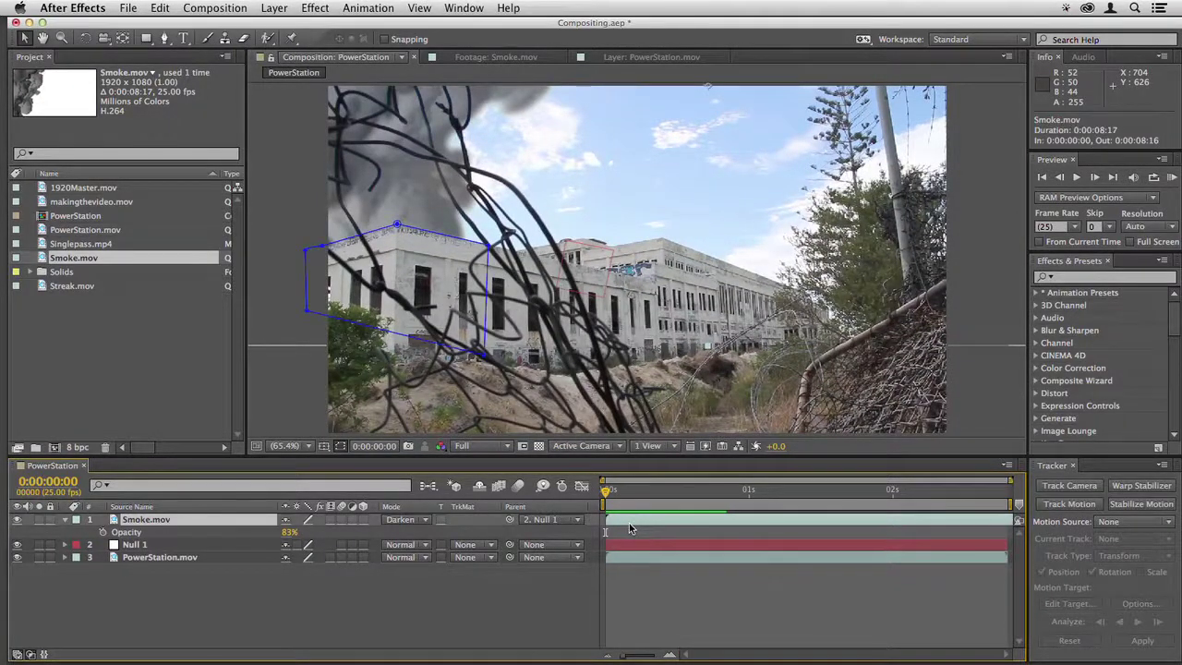
{"action": "key", "text": "super+d"}
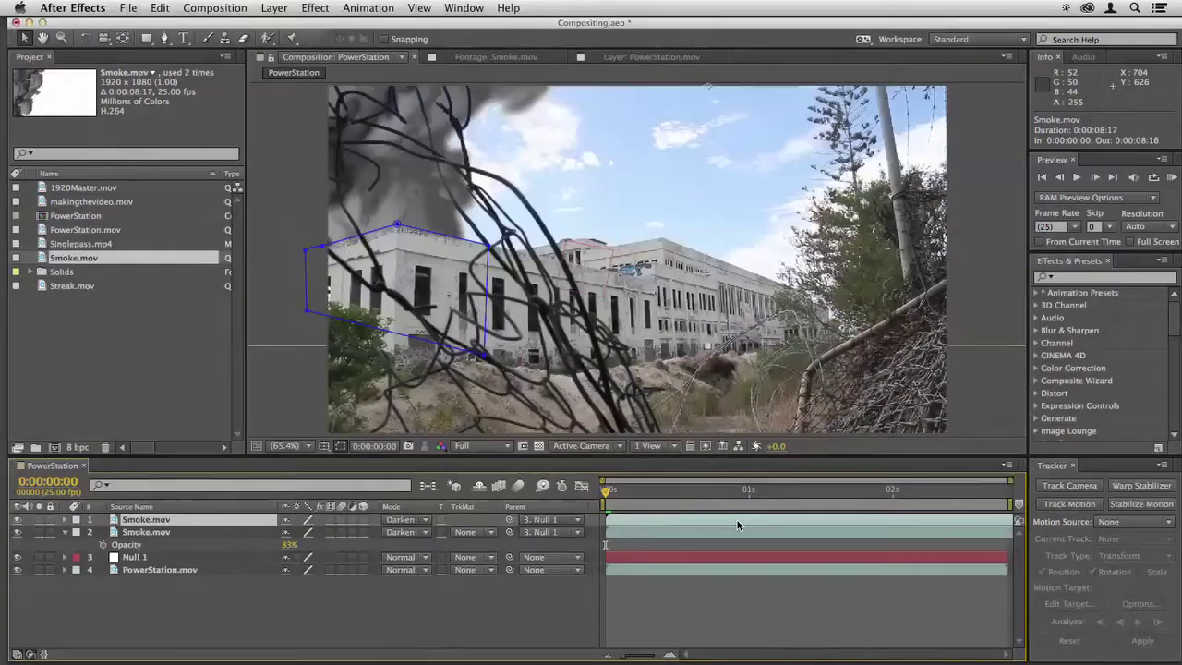
{"action": "left_click_drag", "start_coordinate": [737, 520], "coordinate": [417, 516]}
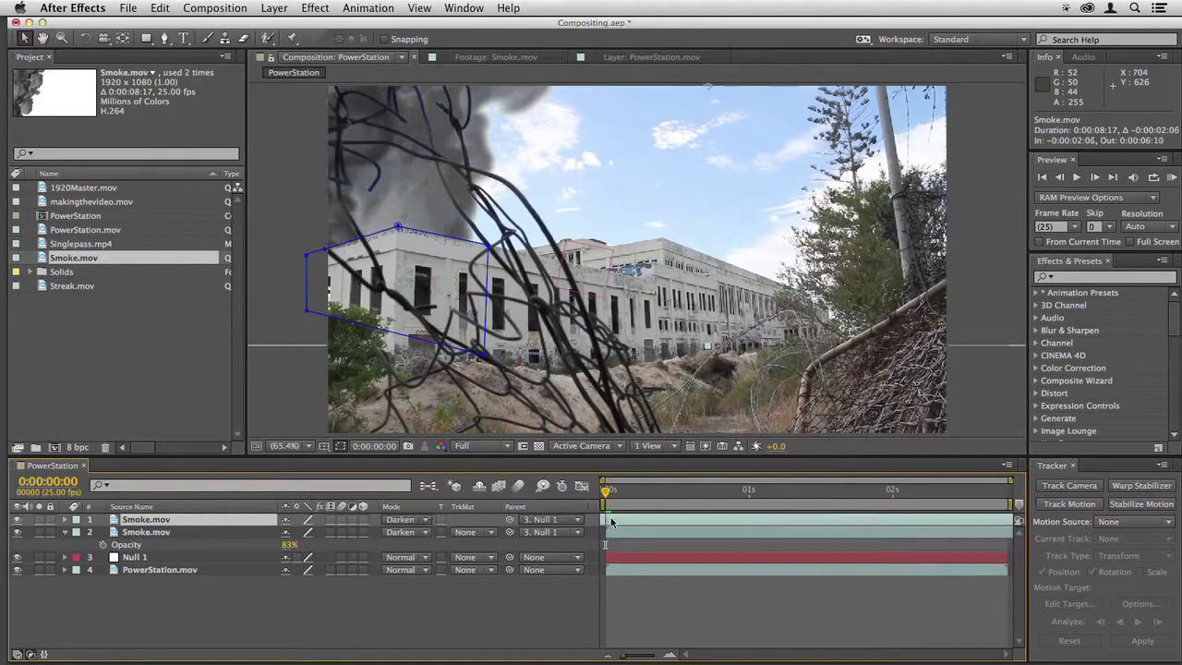
Preview the composite with both smoke layers and reveal their Mask Path keyframes.
{"action": "key", "text": "space"}
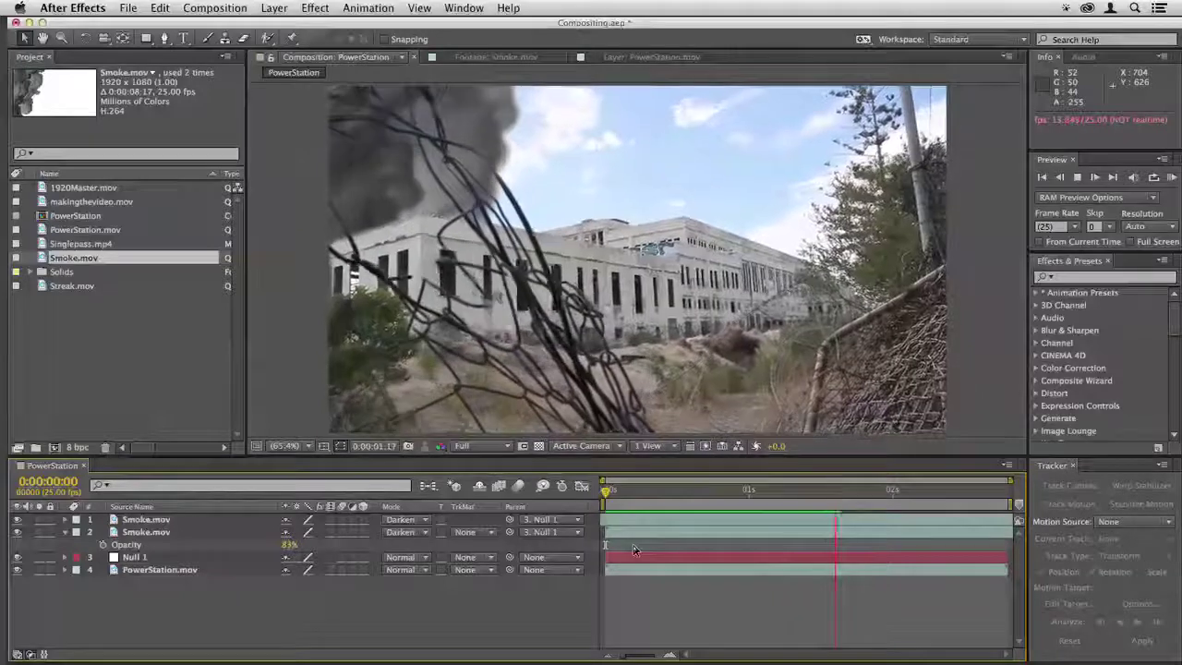
{"action": "key", "text": "space"}
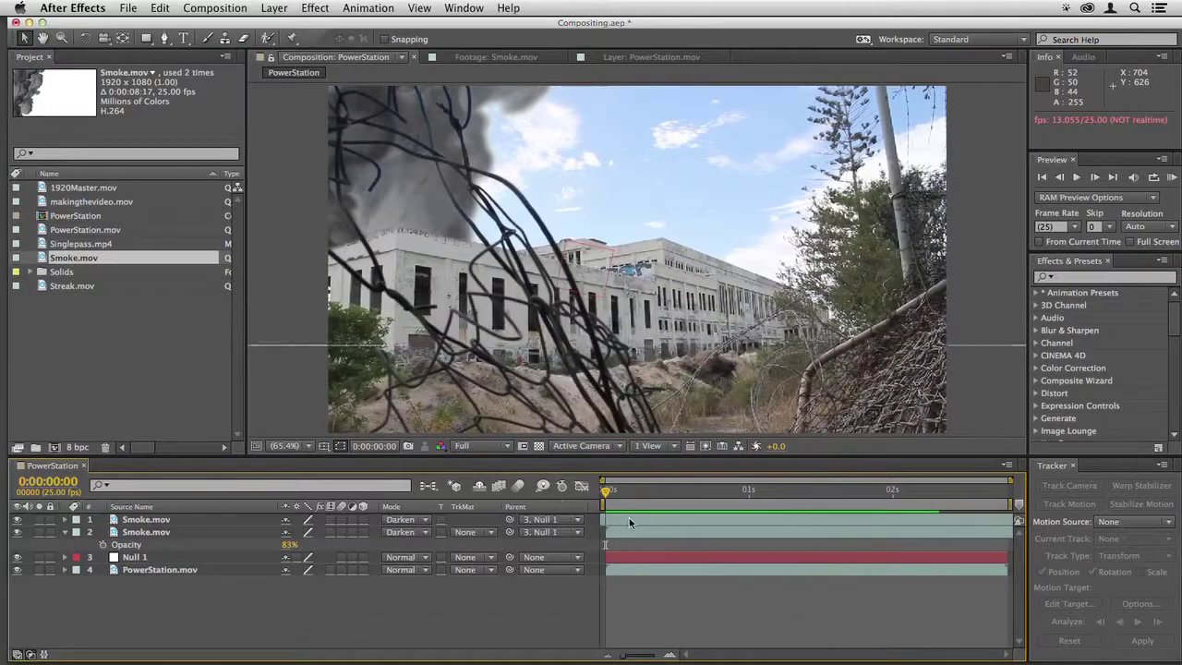
{"action": "key", "text": "space"}
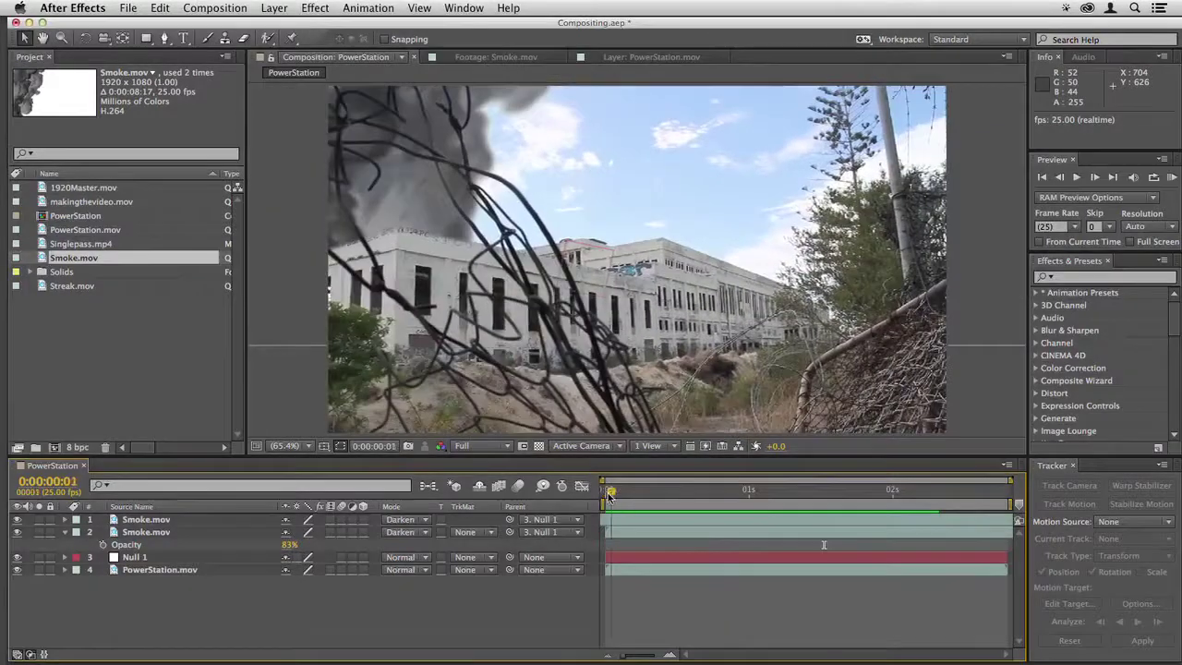
{"action": "key", "text": "space"}
{"action": "key", "text": "m"}
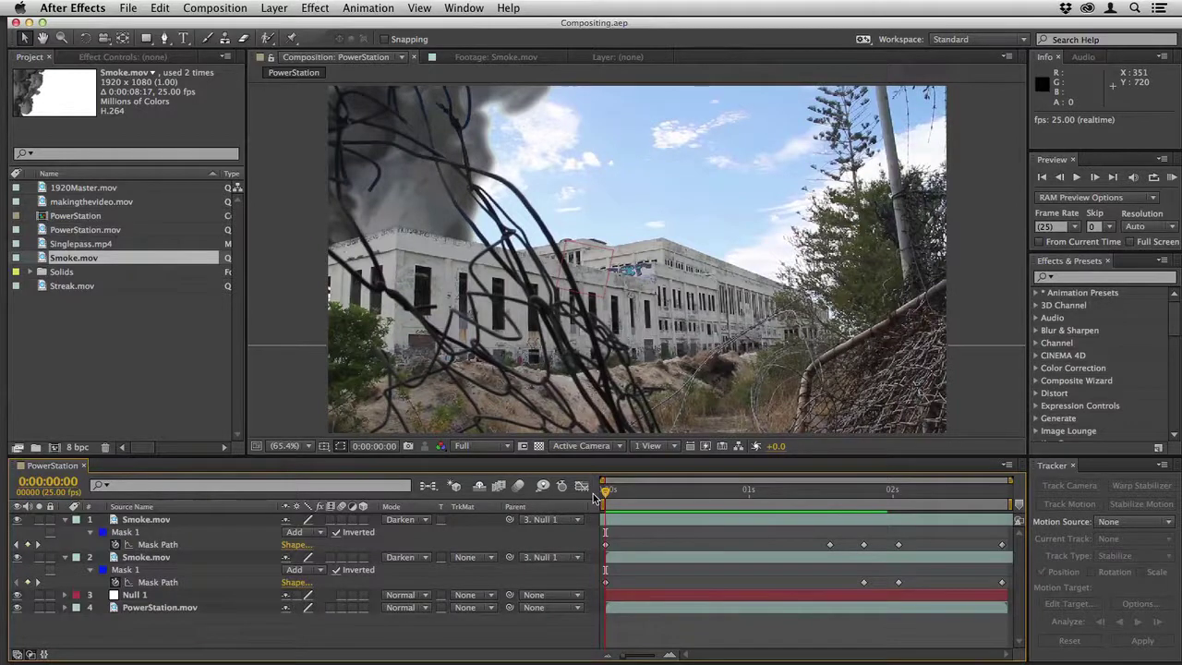
{"action": "key", "text": "space"}
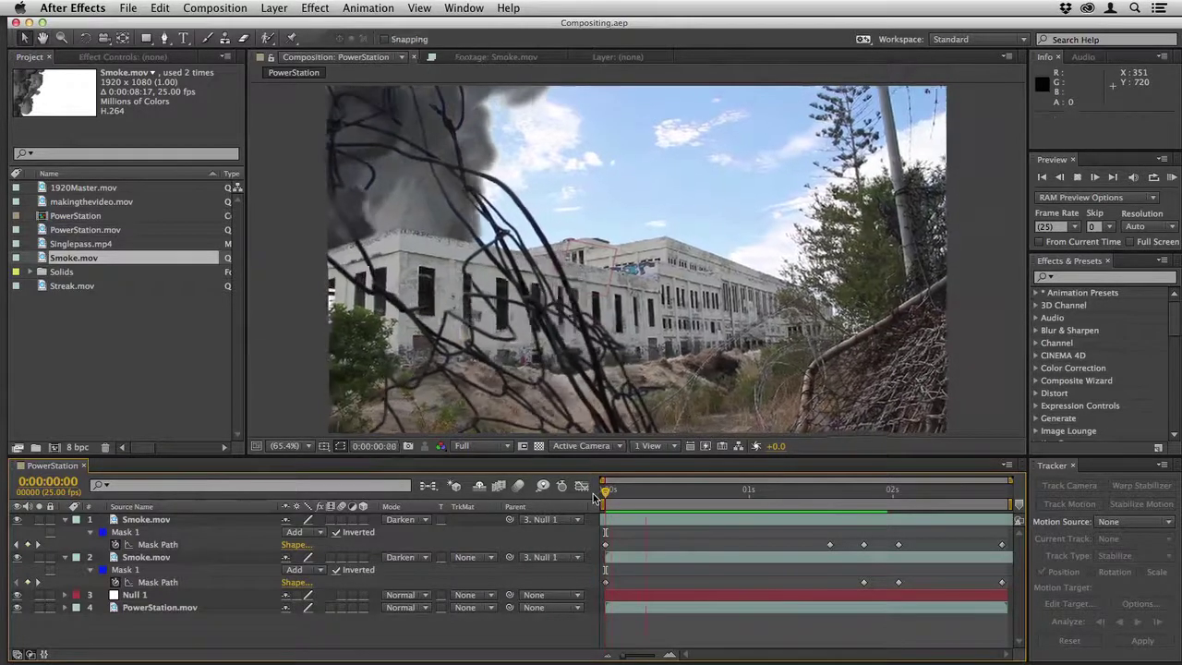